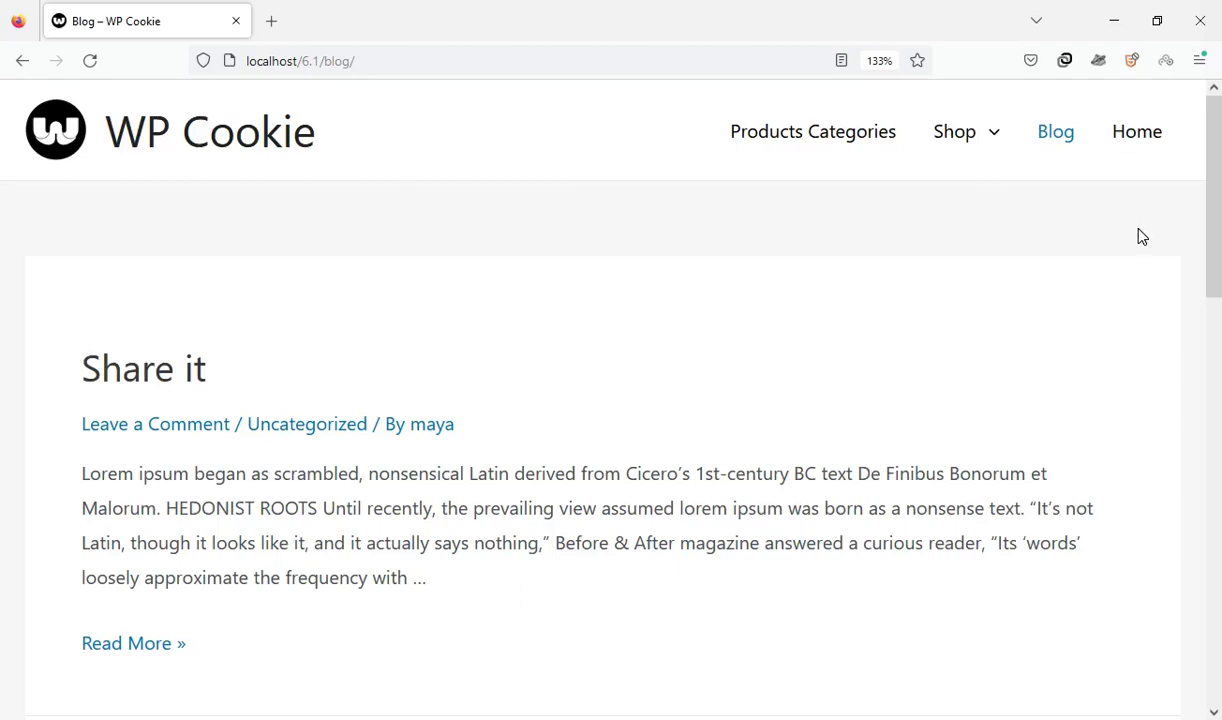
# - Reload the blog listing, scroll through it and open the Test 2 post
pyautogui.click(1062, 149)
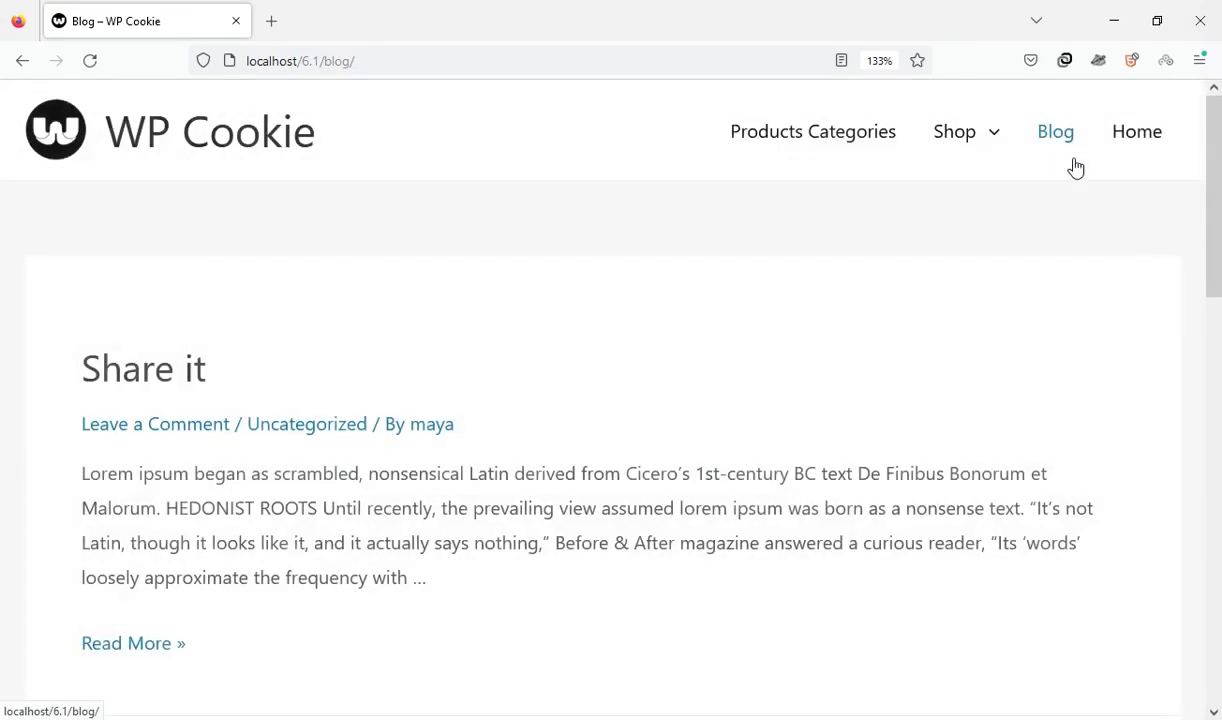
pyautogui.scroll(-1, 1218, 235)
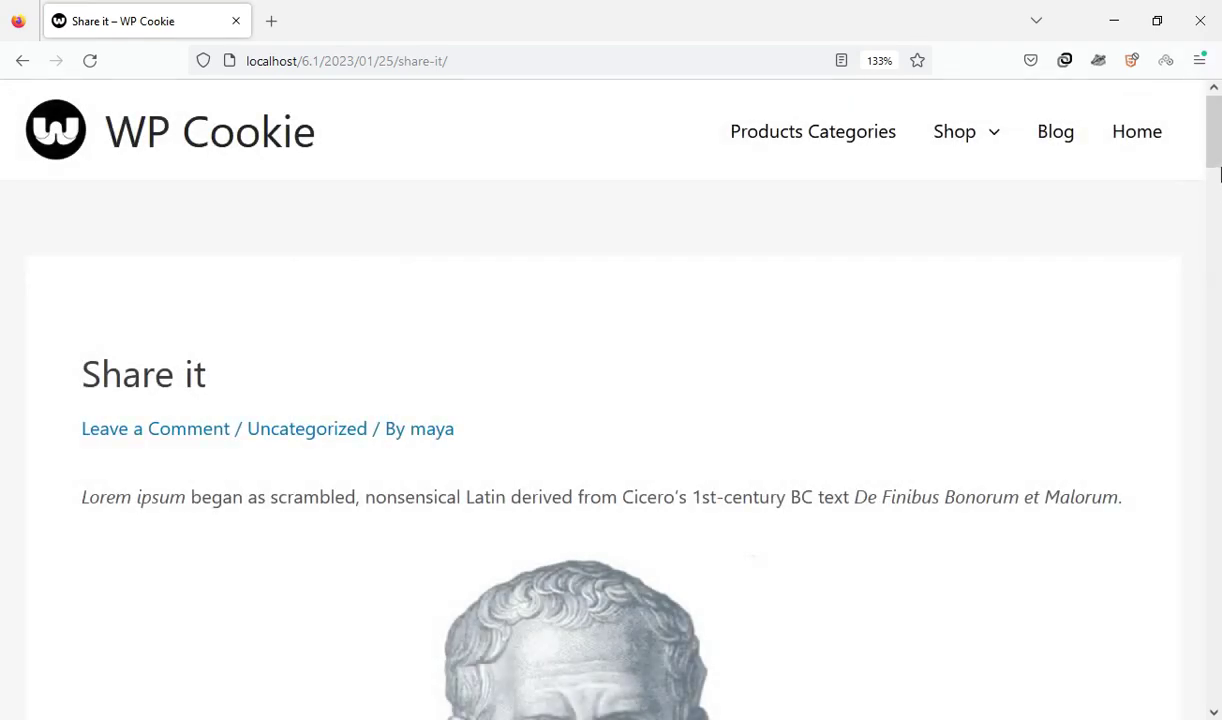
pyautogui.scroll(-10, 1212, 296)
pyautogui.moveTo(1212, 296); pyautogui.dragTo(1160, 110)
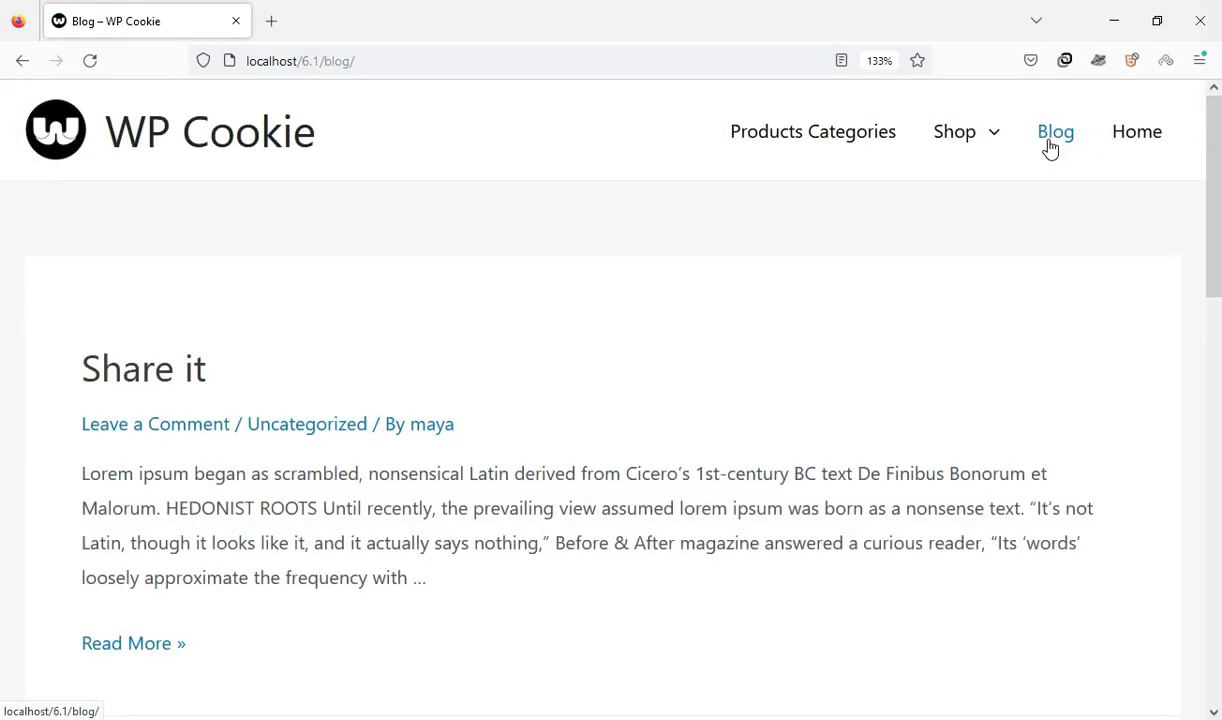
pyautogui.scroll(-10, 1031, 380)
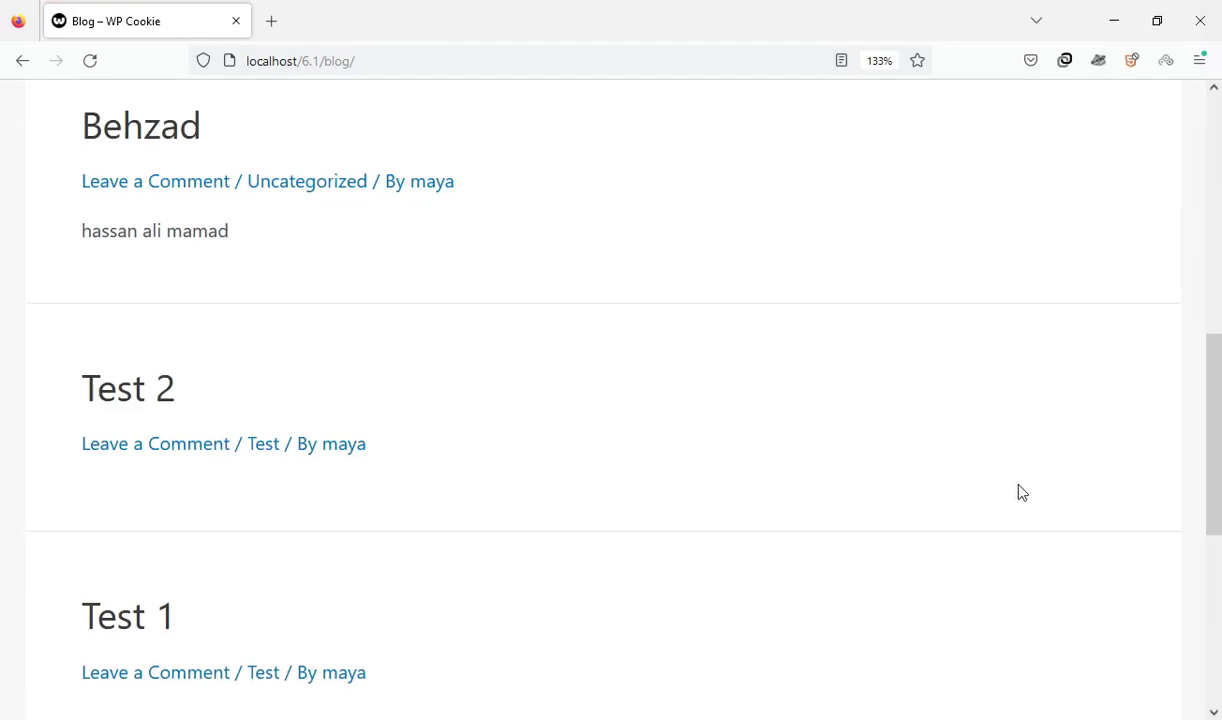
pyautogui.click(150, 397)
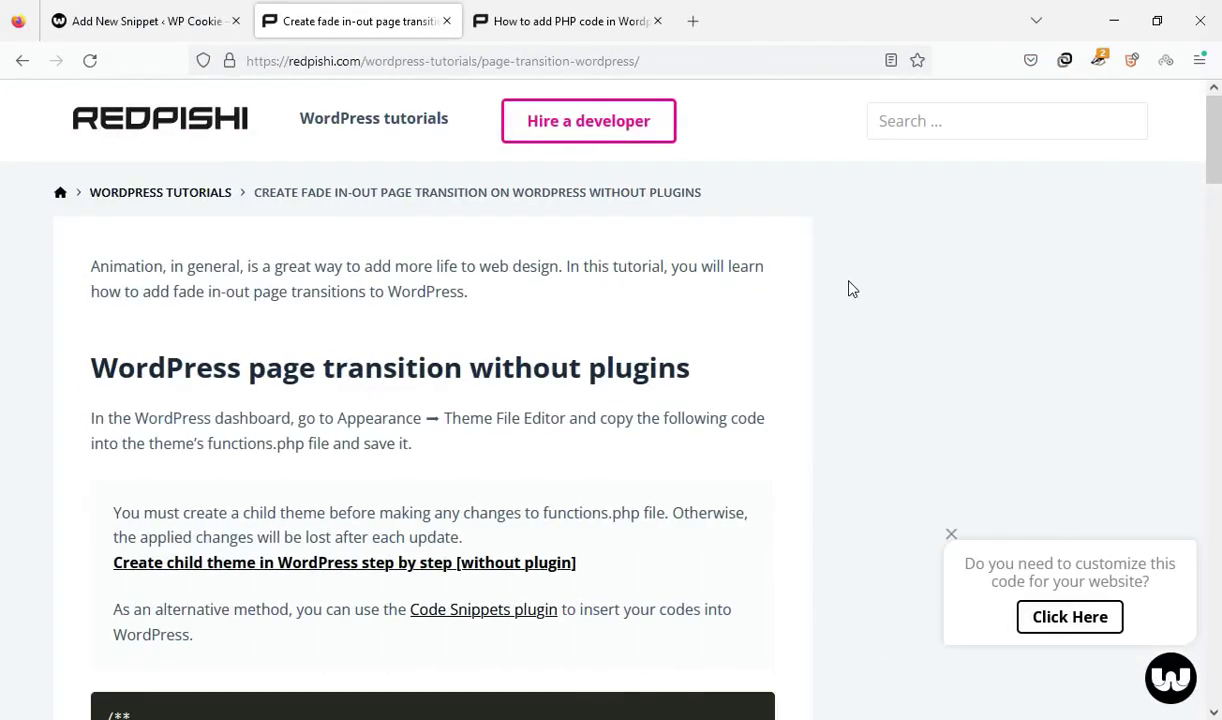
# - Copy the page-transition PHP code from the Redpishi fade in-out tutorial
pyautogui.scroll(-2, 910, 280)
pyautogui.scroll(-3, 910, 280)
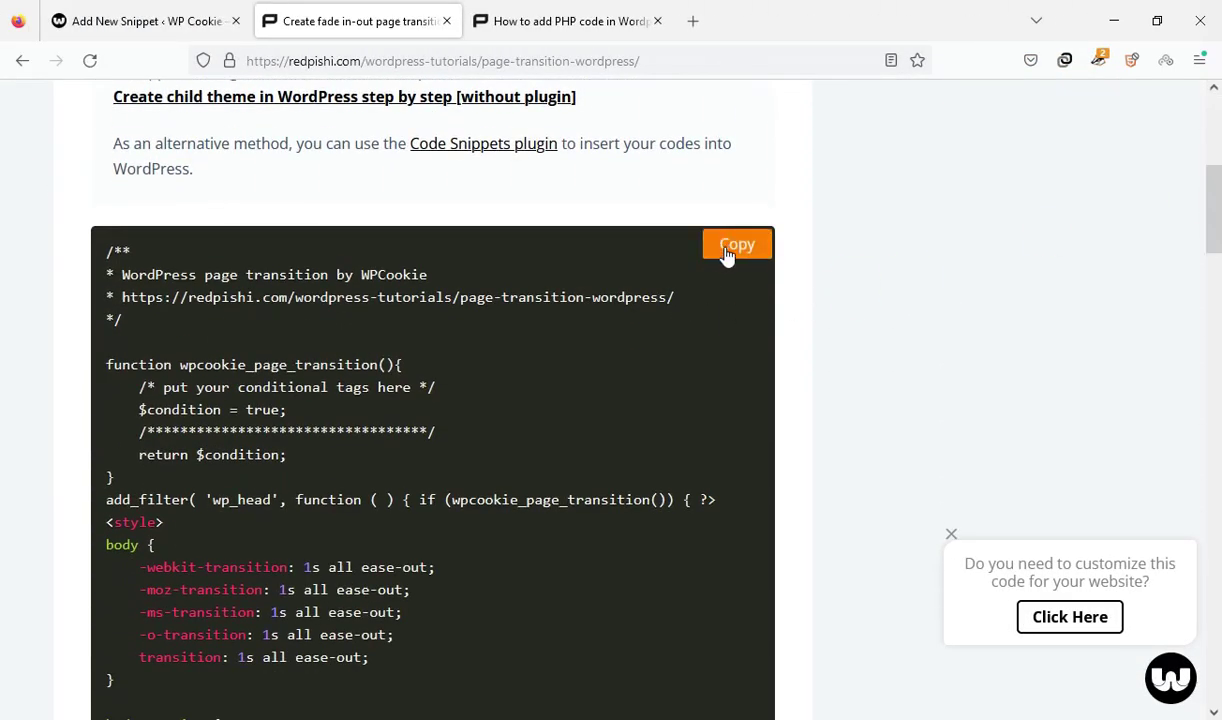
pyautogui.click(724, 252)
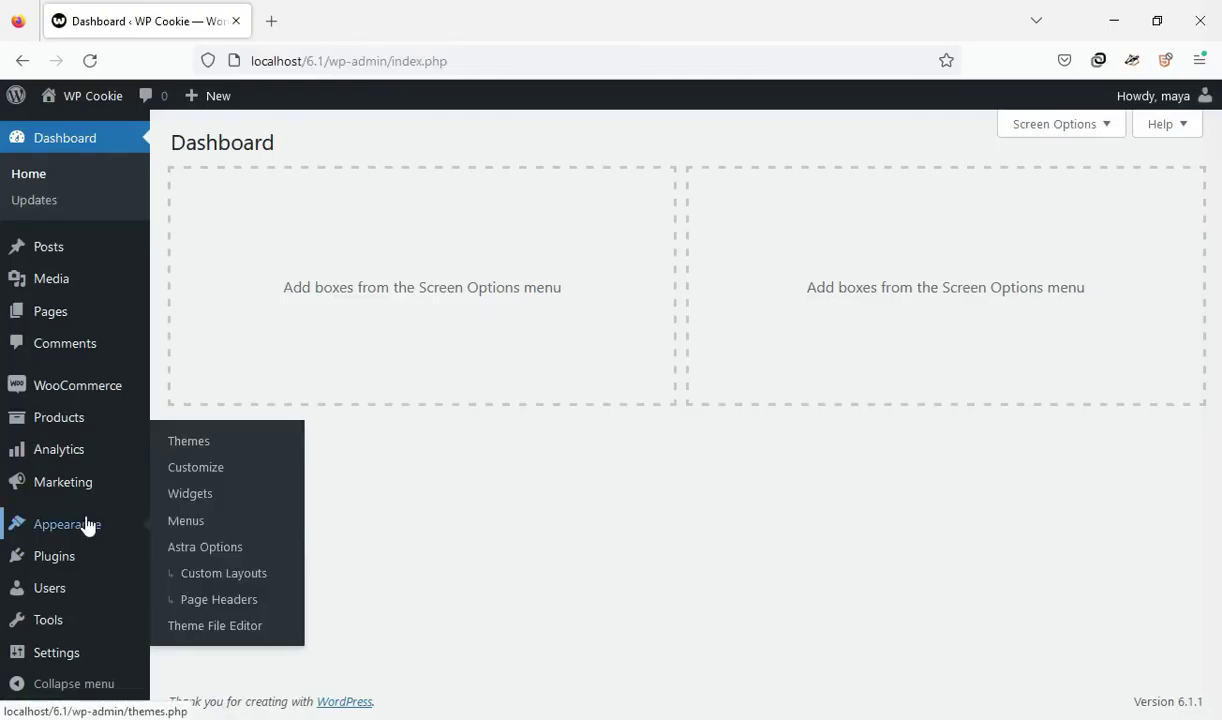
# - Open the Astra Child functions.php and add blank lines before its closing PHP tag
pyautogui.click(183, 636)
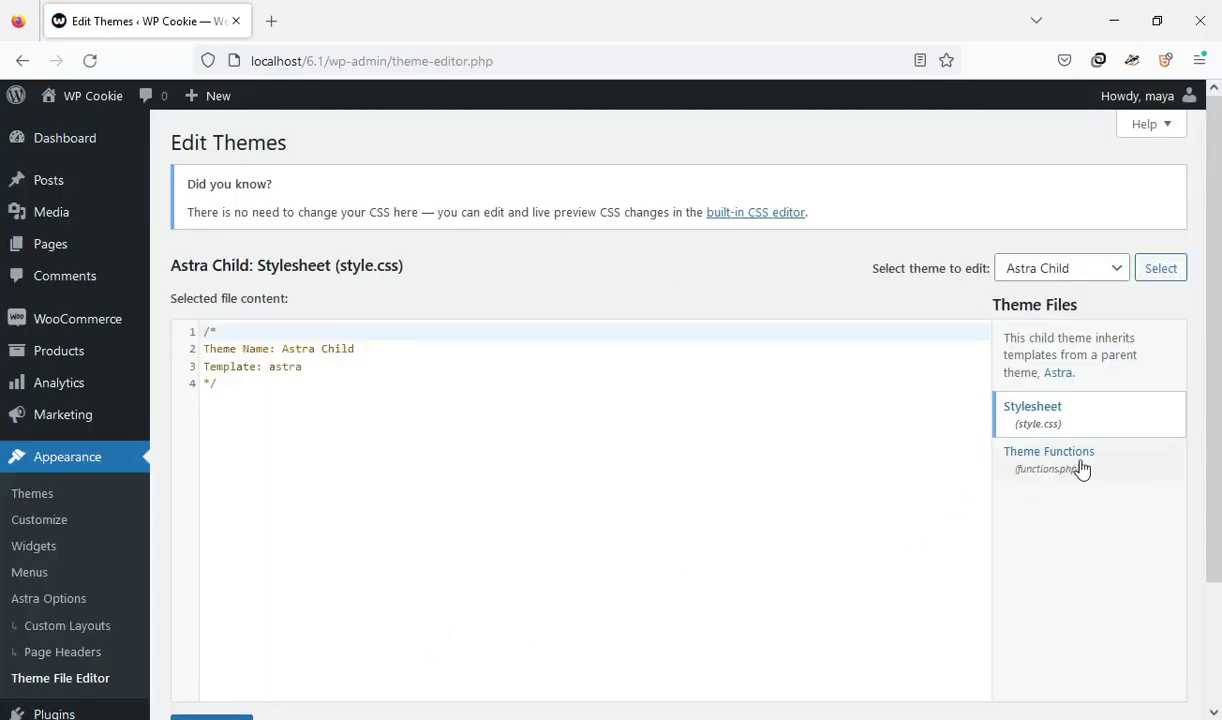
pyautogui.click(1088, 464)
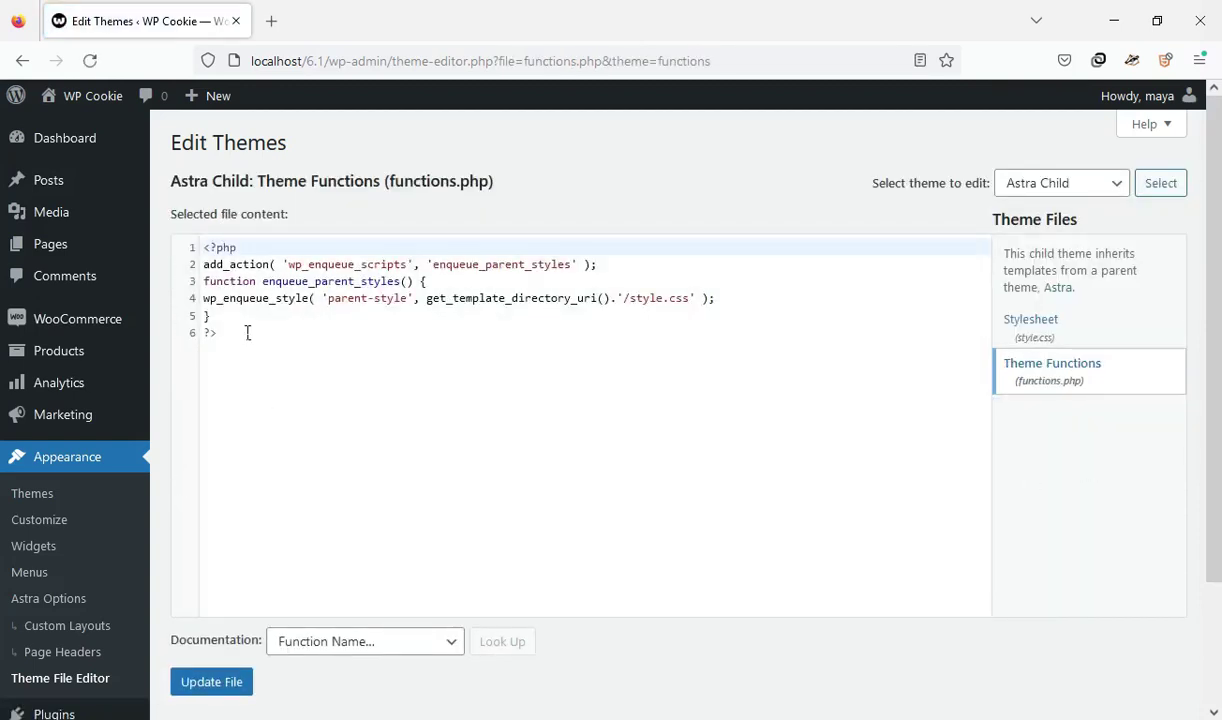
pyautogui.click(251, 317)
pyautogui.press('Return')
pyautogui.press('Return')
pyautogui.press('Return')
pyautogui.press('Return')
pyautogui.press('Return')
pyautogui.press('Return')
pyautogui.press('Return')
pyautogui.click(220, 368)
pyautogui.rightClick(222, 369)
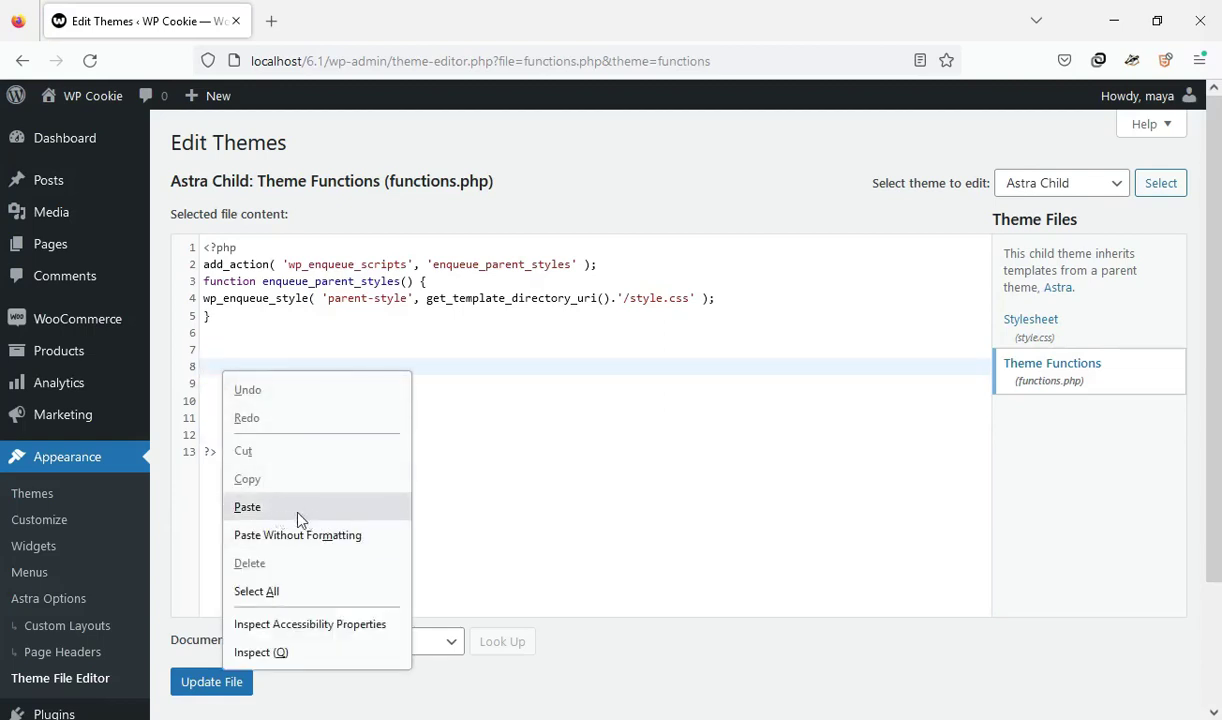
pyautogui.click(666, 378)
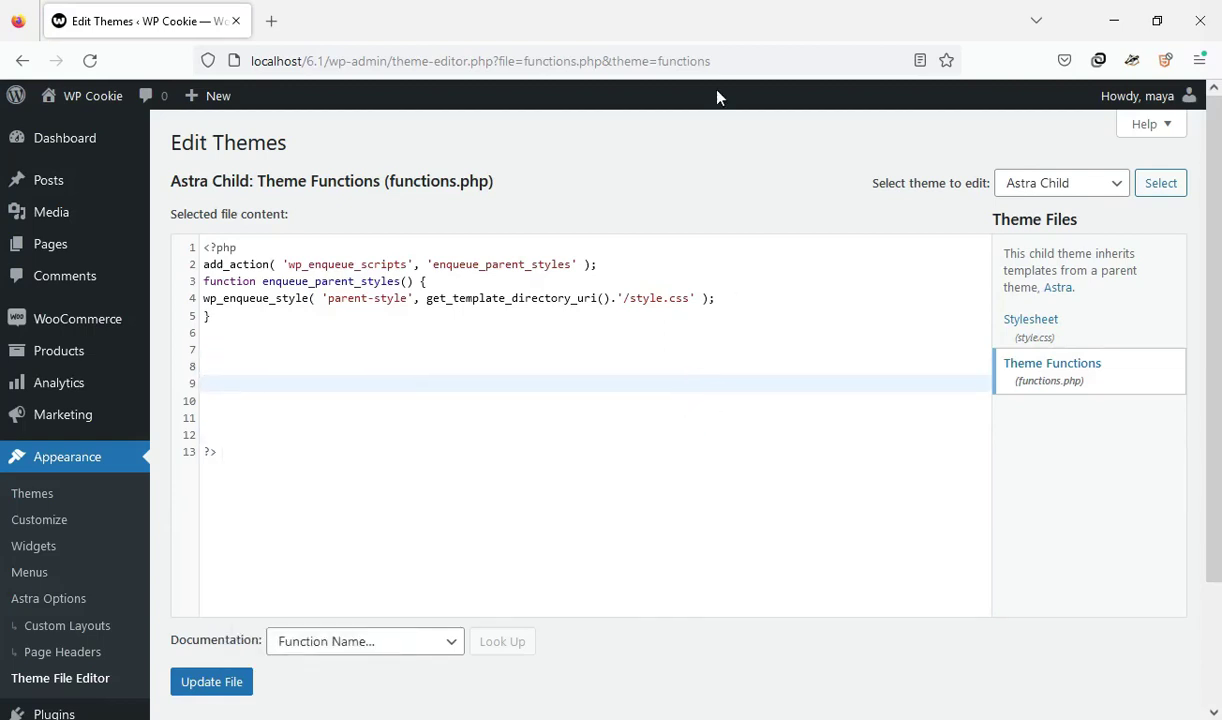
pyautogui.scroll(-3, 773, 139)
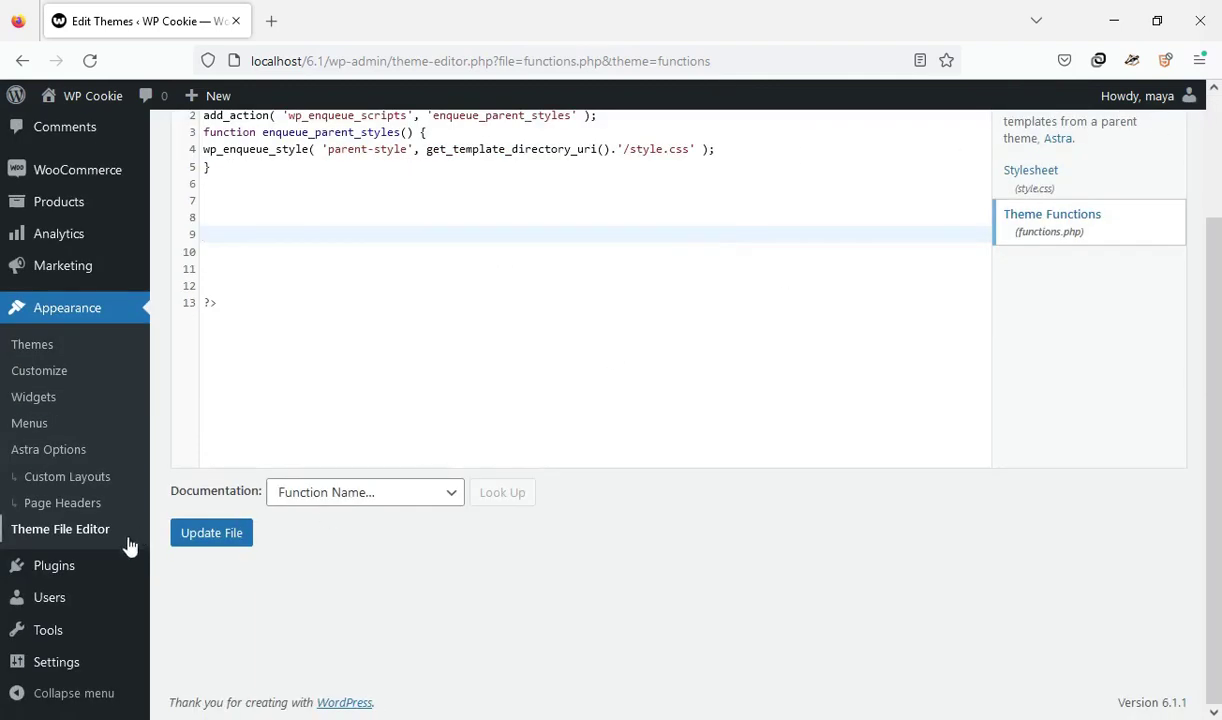
pyautogui.moveTo(54, 713)
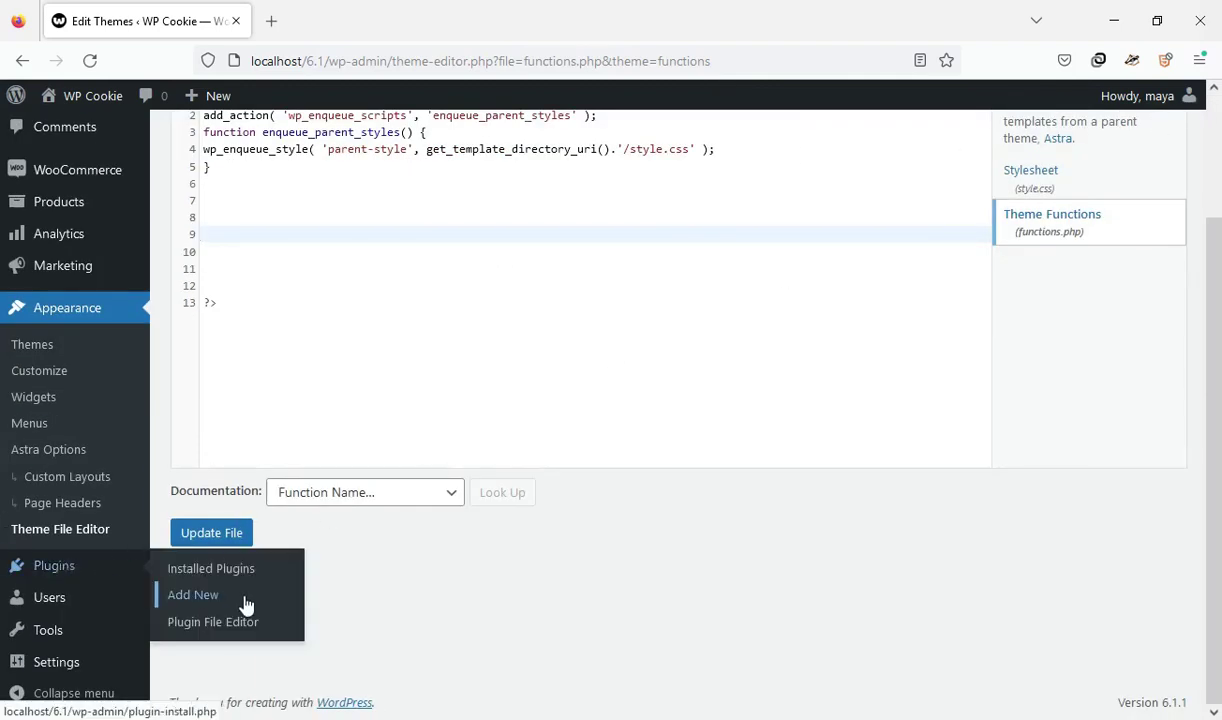
# - Search plugins for 'code snippet', then install and activate Code Snippets
pyautogui.click(244, 605)
pyautogui.click(642, 440)
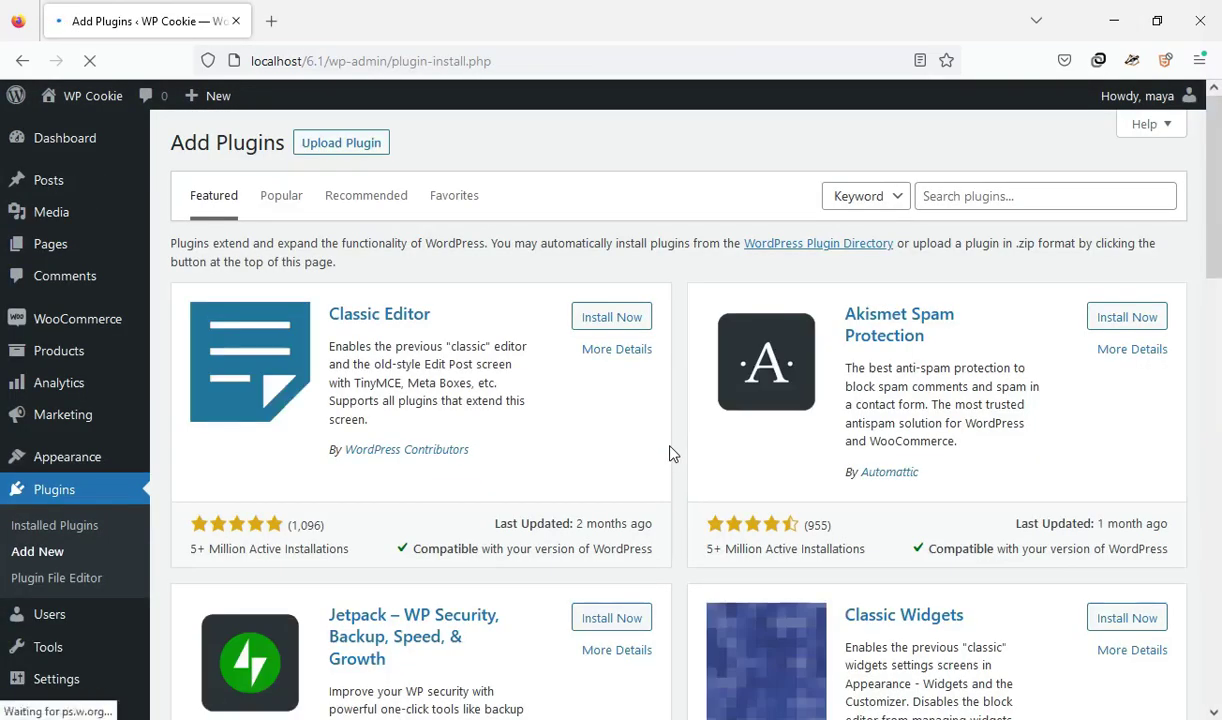
pyautogui.click(1008, 196)
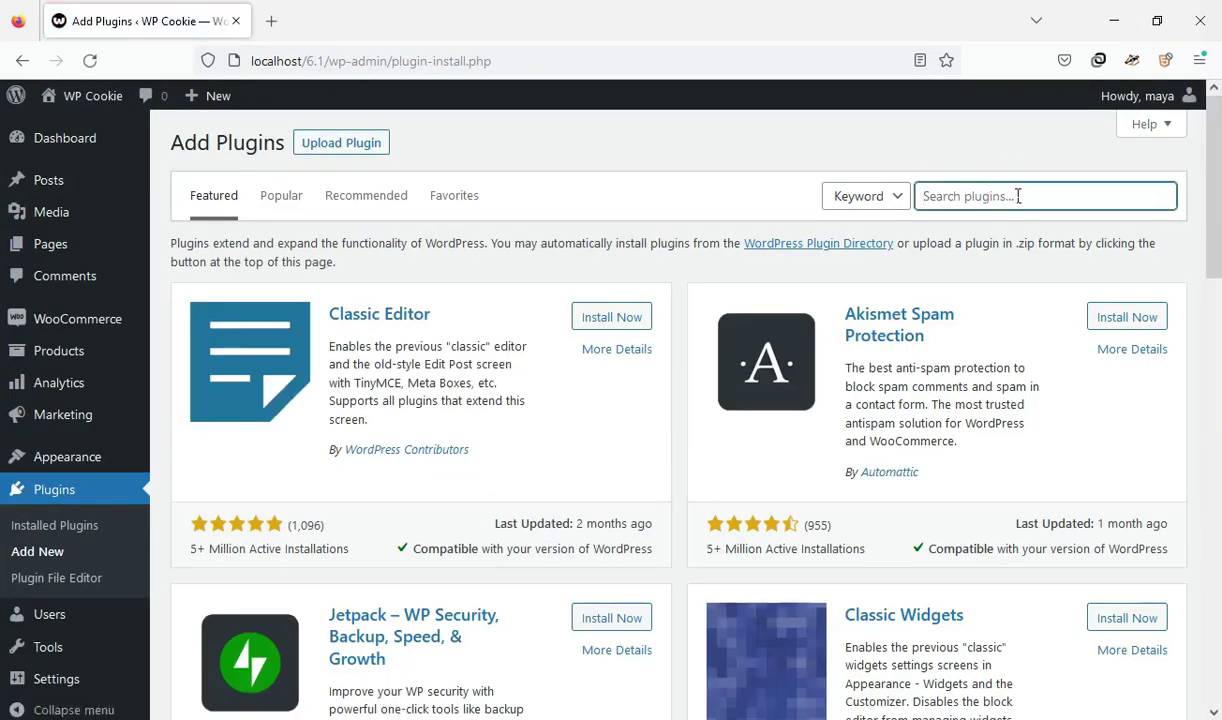
pyautogui.write('code snippet')
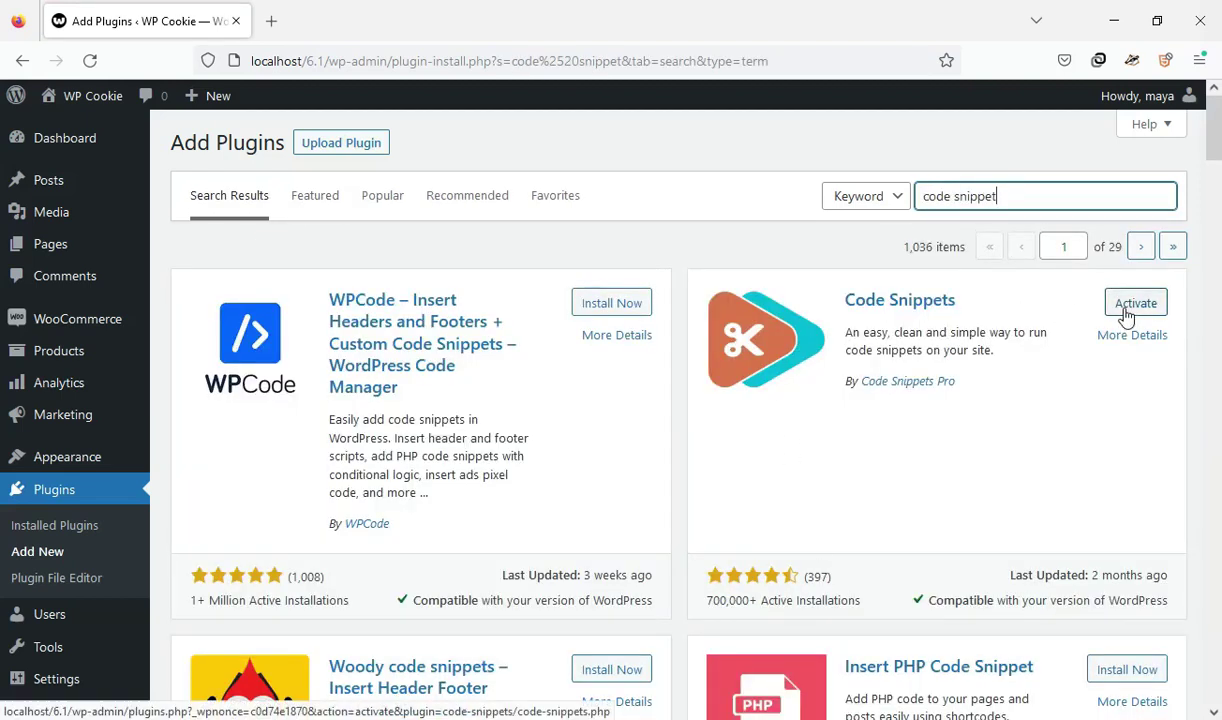
pyautogui.click(1127, 312)
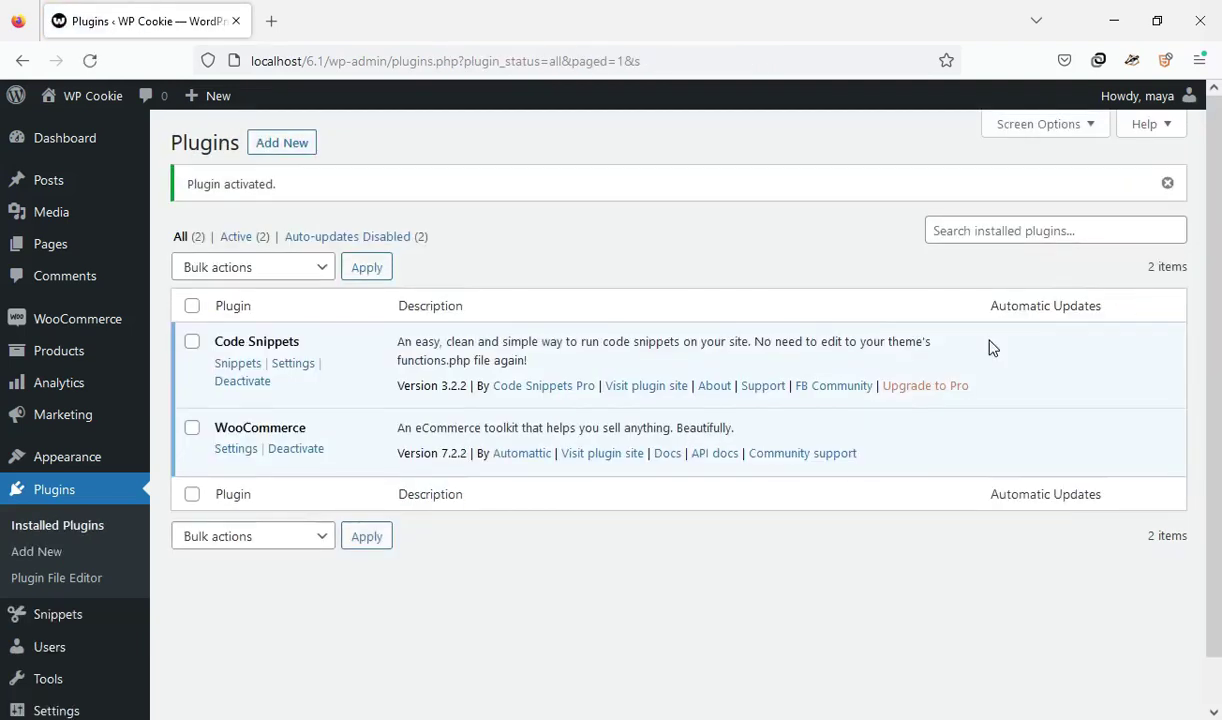
# - Create a new code snippet and paste the copied page-transition code into it
pyautogui.scroll(-1, 993, 347)
pyautogui.moveTo(57, 564)
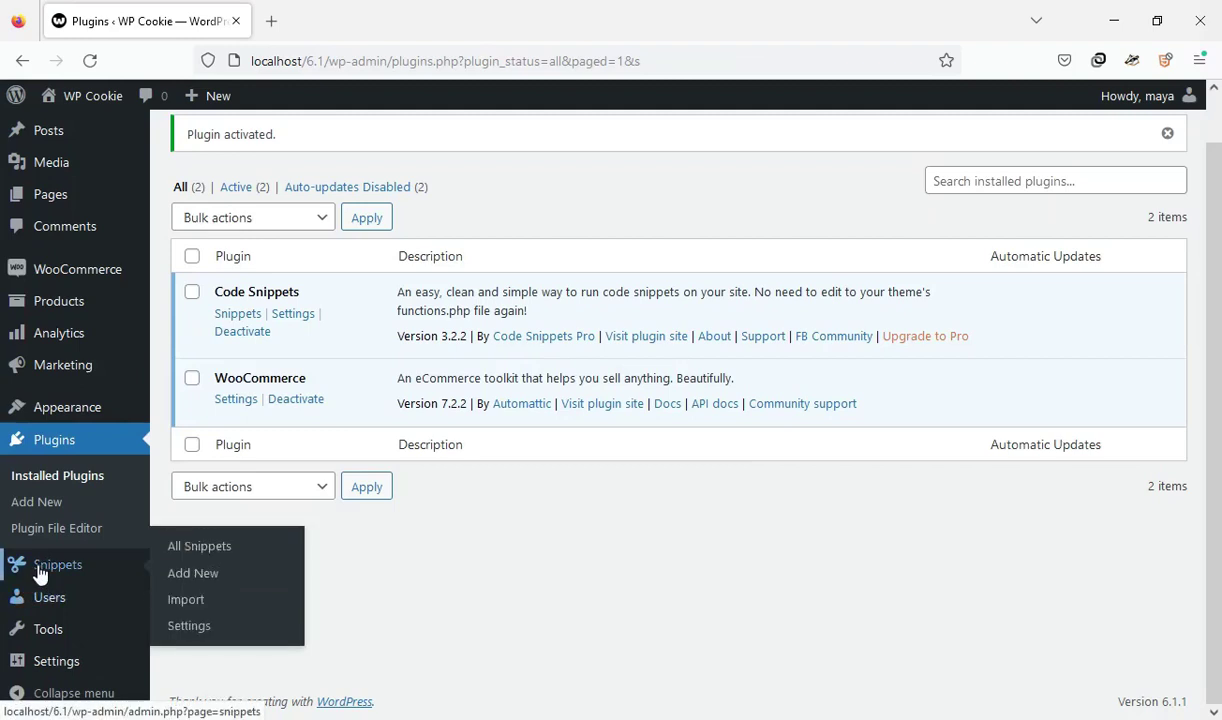
pyautogui.click(241, 578)
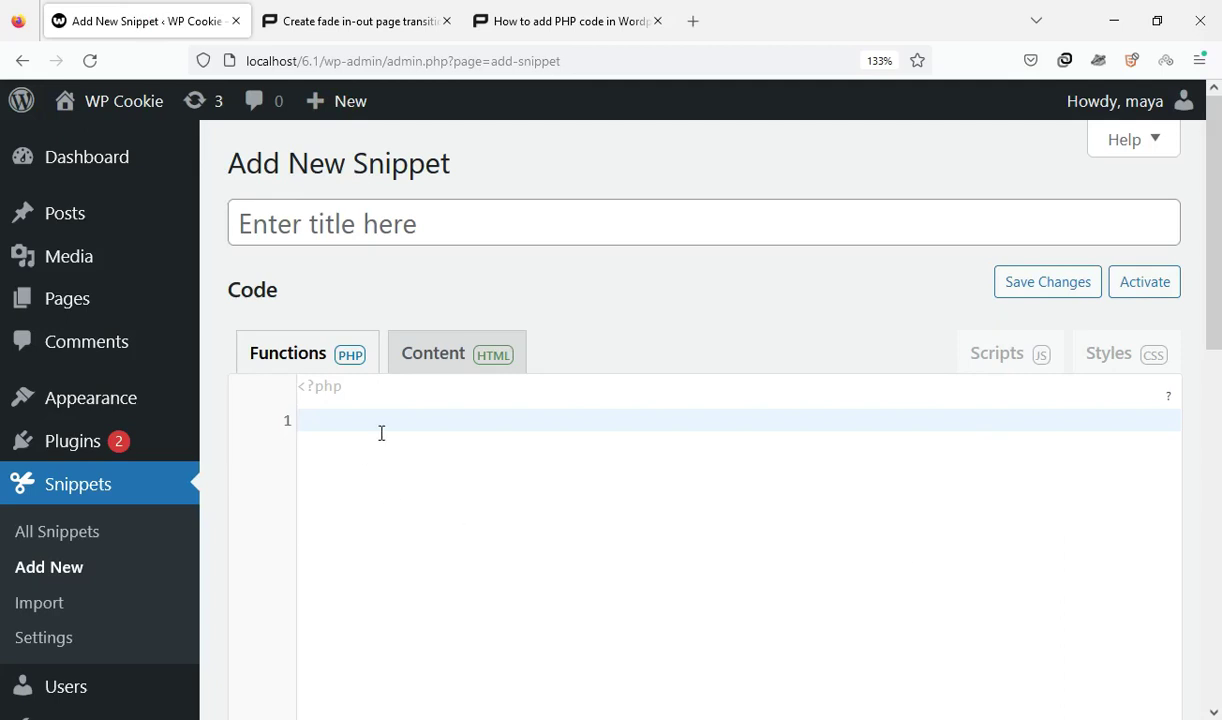
pyautogui.rightClick(372, 418)
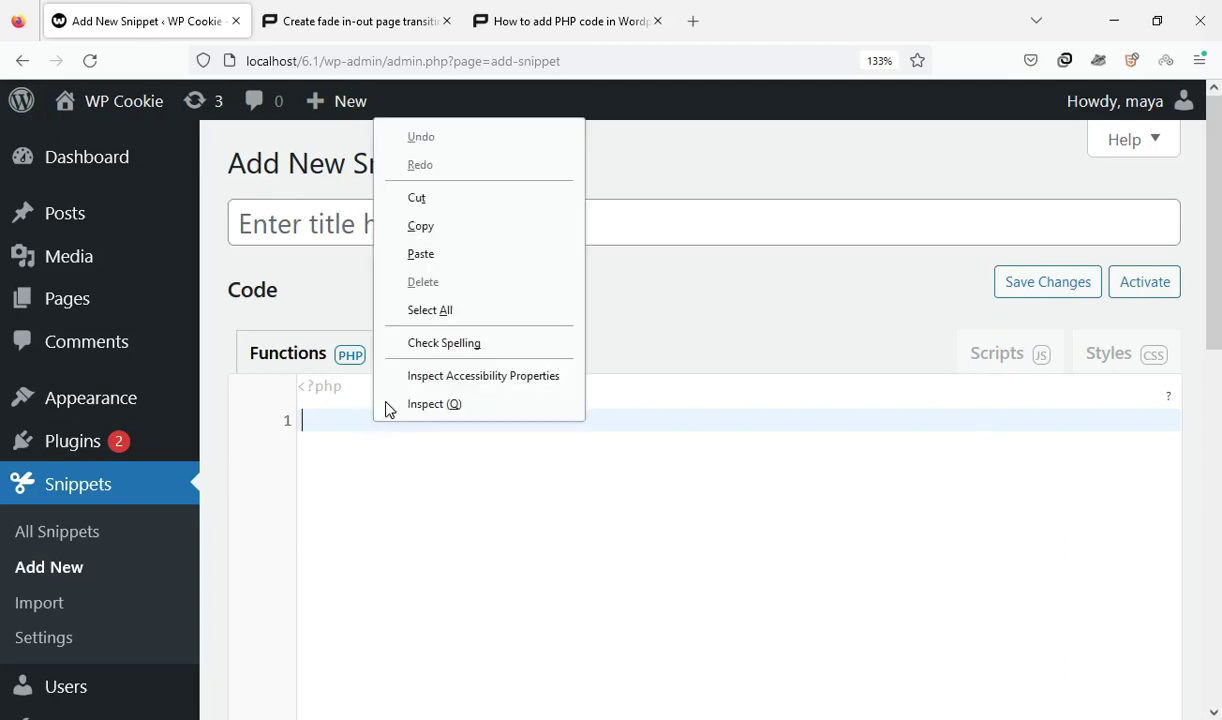
pyautogui.click(422, 254)
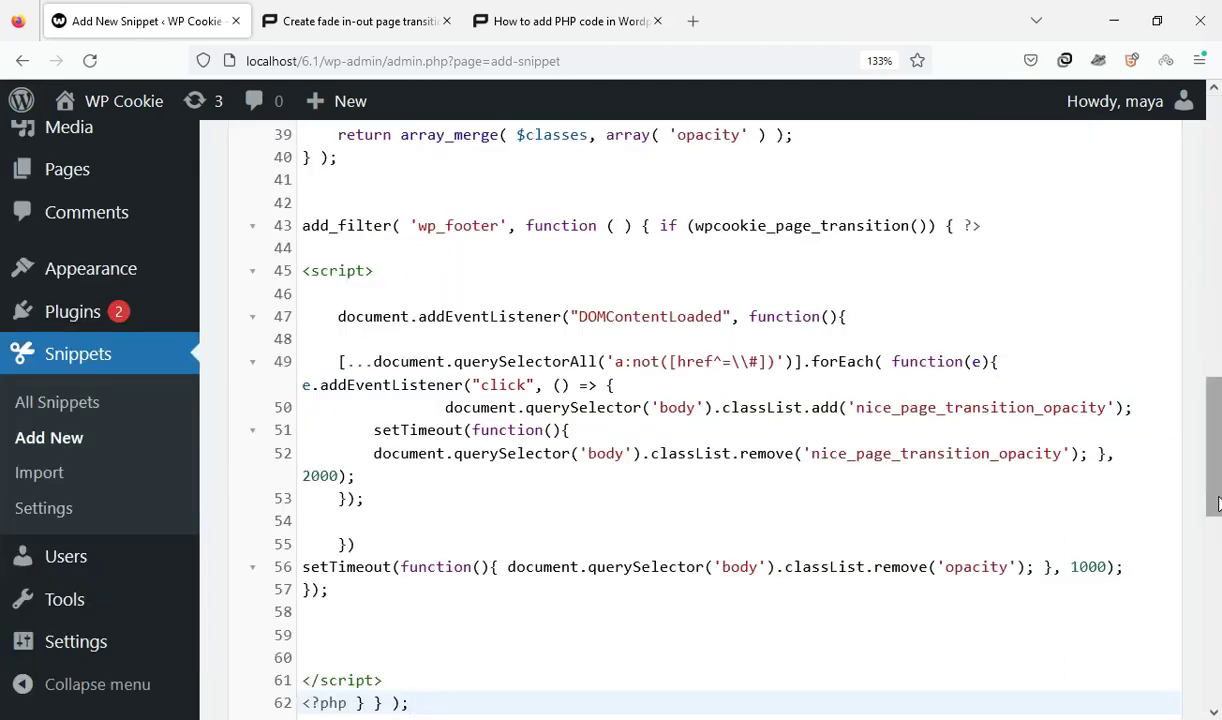
# - Title the snippet 'Page transition', then save and activate it
pyautogui.scroll(15, 1035, 468)
pyautogui.click(649, 222)
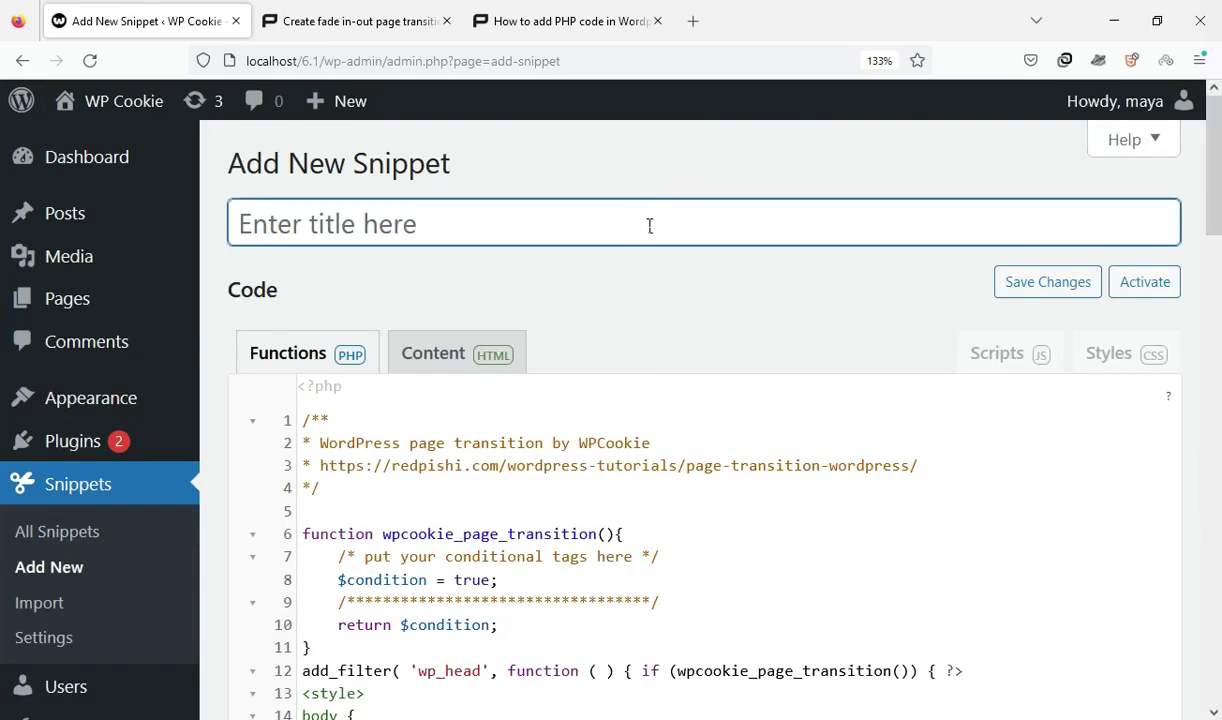
pyautogui.write('Page transition')
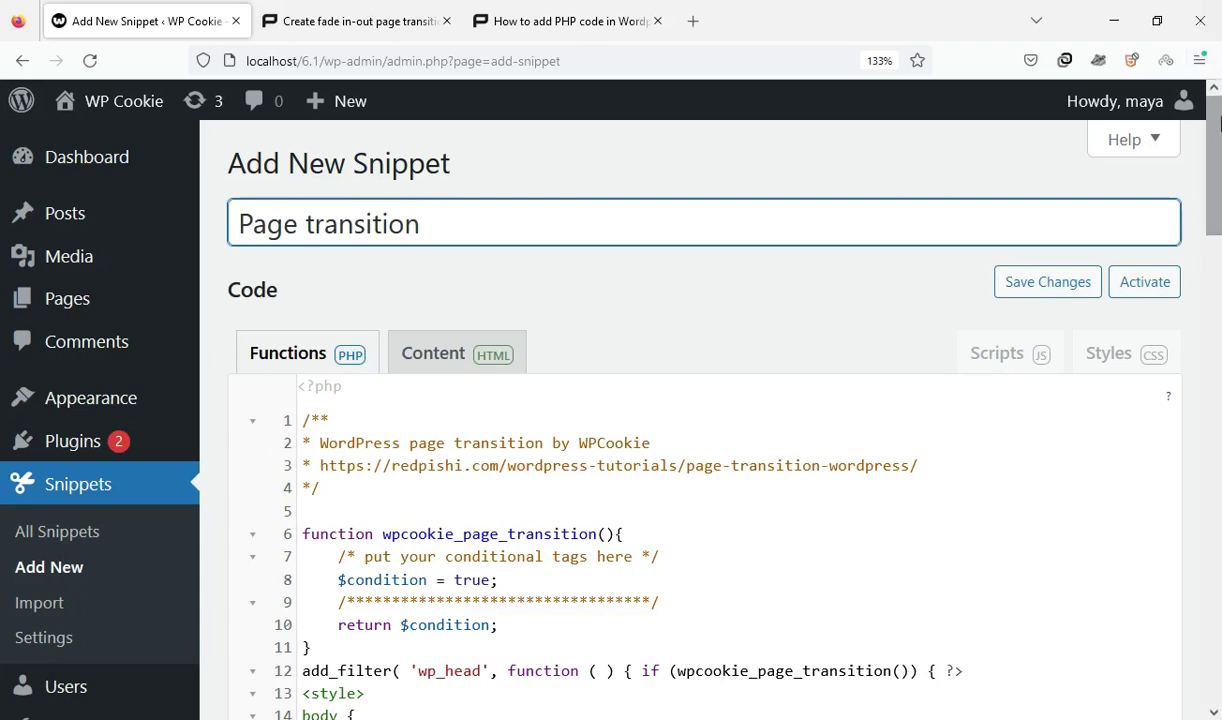
pyautogui.moveTo(1214, 165)
pyautogui.mouseDown()
pyautogui.moveTo(1217, 465)
pyautogui.moveTo(390, 548)
pyautogui.mouseUp()
pyautogui.click(358, 587)
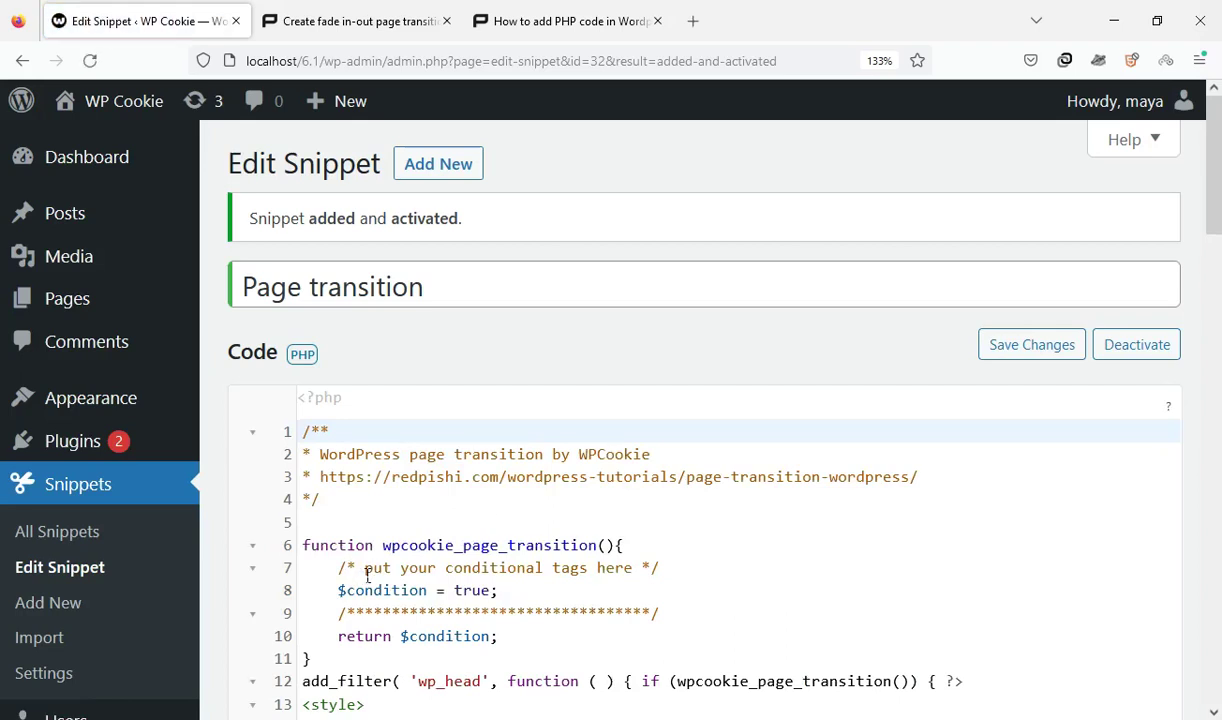
# - In a private window, open the blog and Test posts to check the fade transition
pyautogui.click(1199, 60)
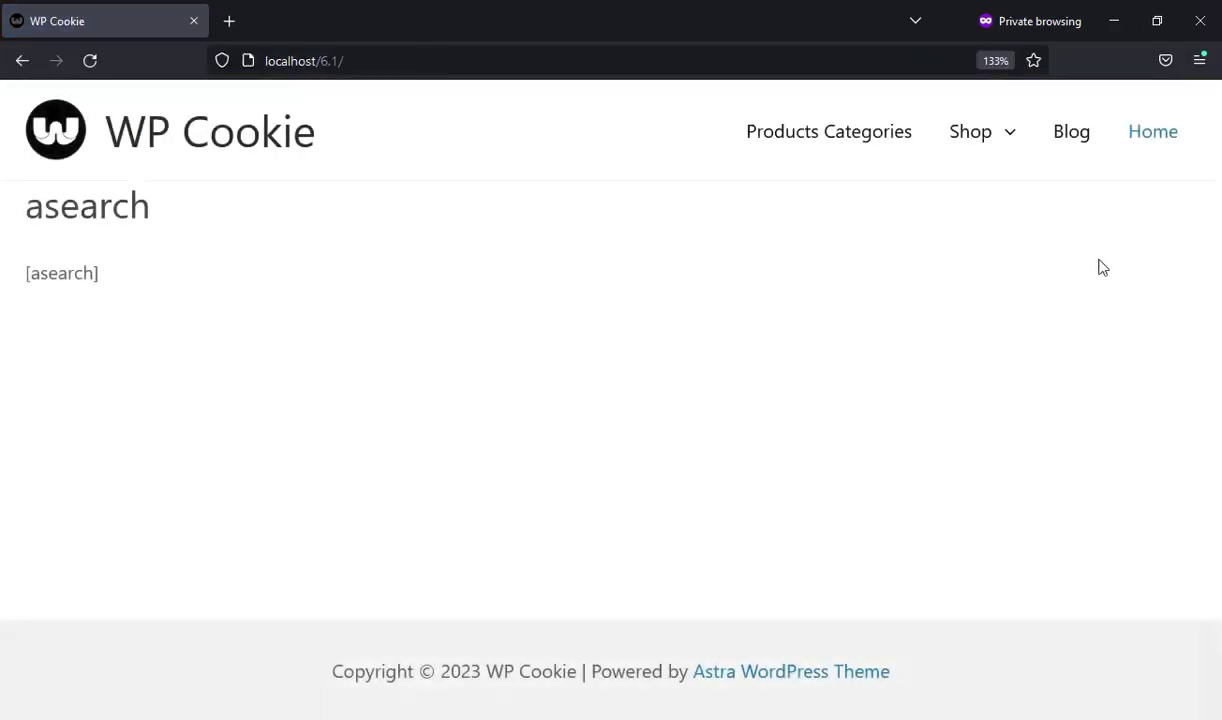
pyautogui.click(1083, 152)
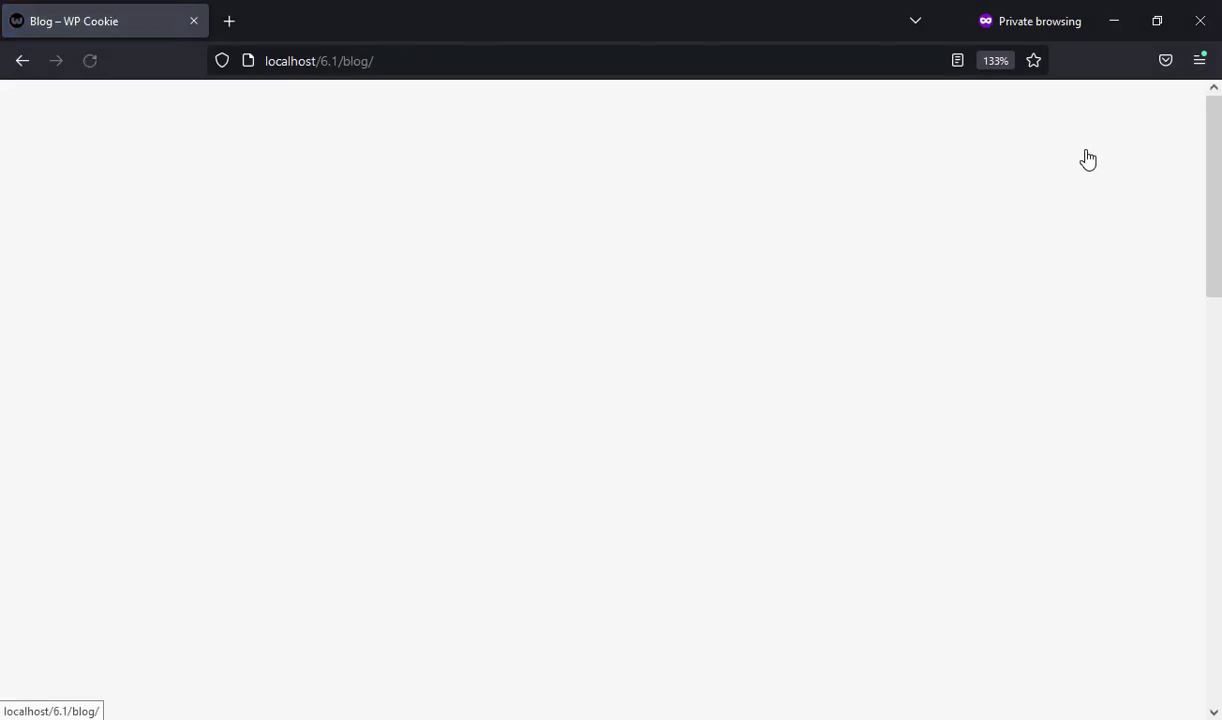
pyautogui.moveTo(1218, 197); pyautogui.dragTo(1210, 440)
pyautogui.click(158, 318)
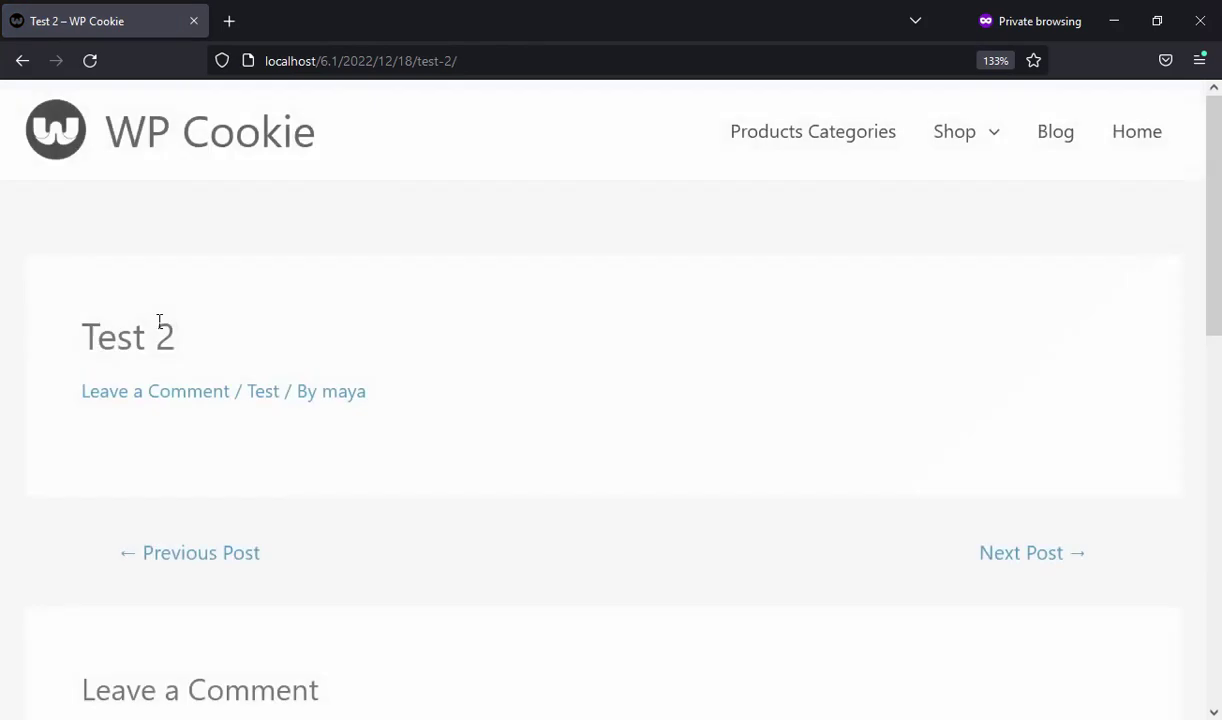
pyautogui.scroll(-10, 180, 355)
pyautogui.scroll(6, 267, 460)
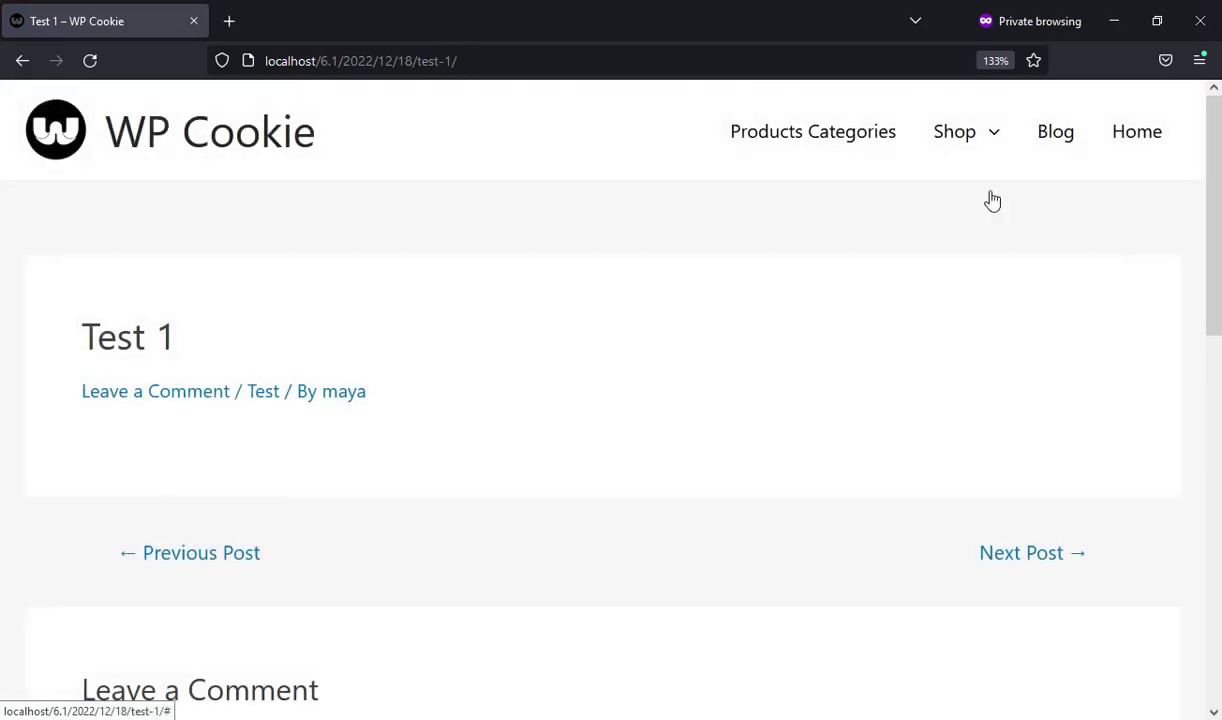
pyautogui.click(1110, 14)
# - Copy the is_single() condition code from the 'Page transition on blog posts' section
pyautogui.moveTo(1216, 215); pyautogui.dragTo(1217, 465)
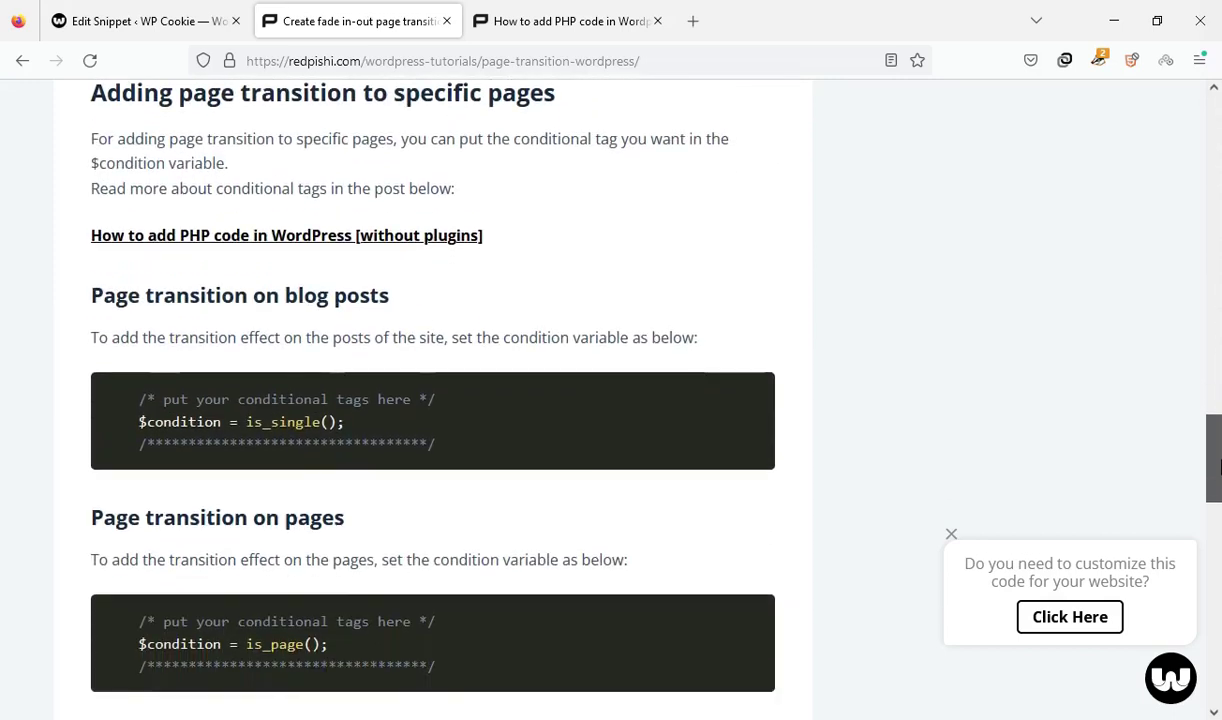
pyautogui.moveTo(89, 296); pyautogui.dragTo(725, 305)
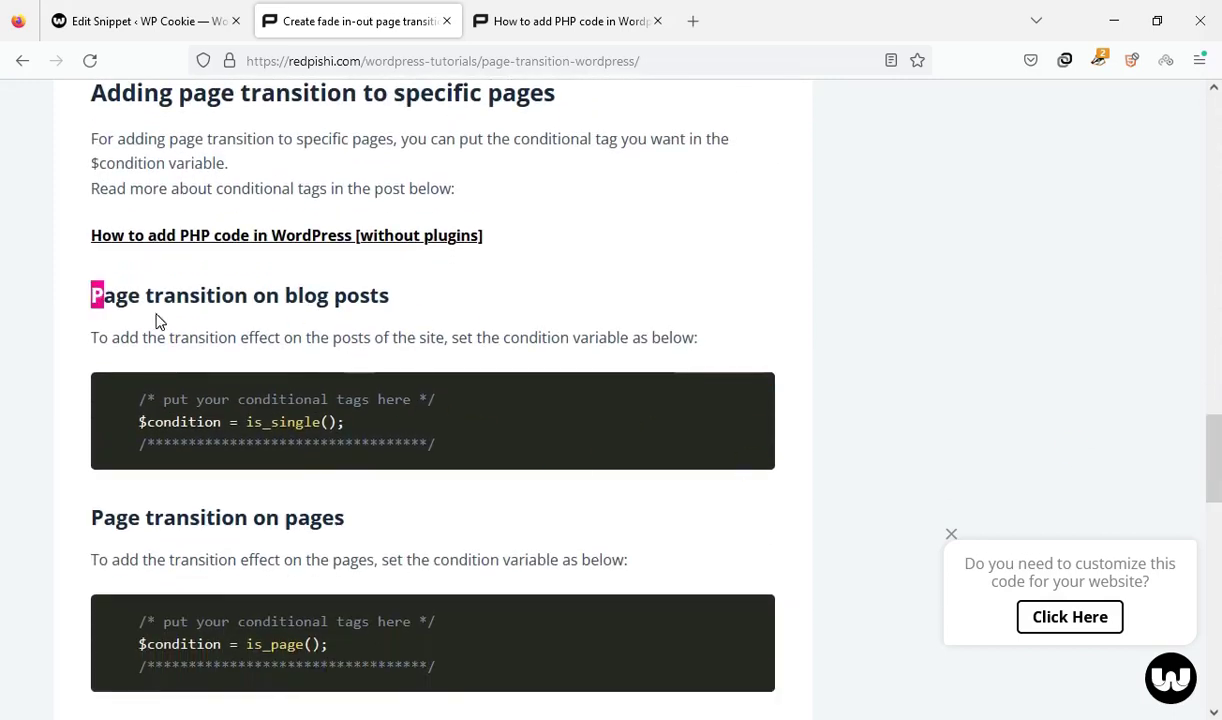
pyautogui.click(725, 303)
pyautogui.click(735, 398)
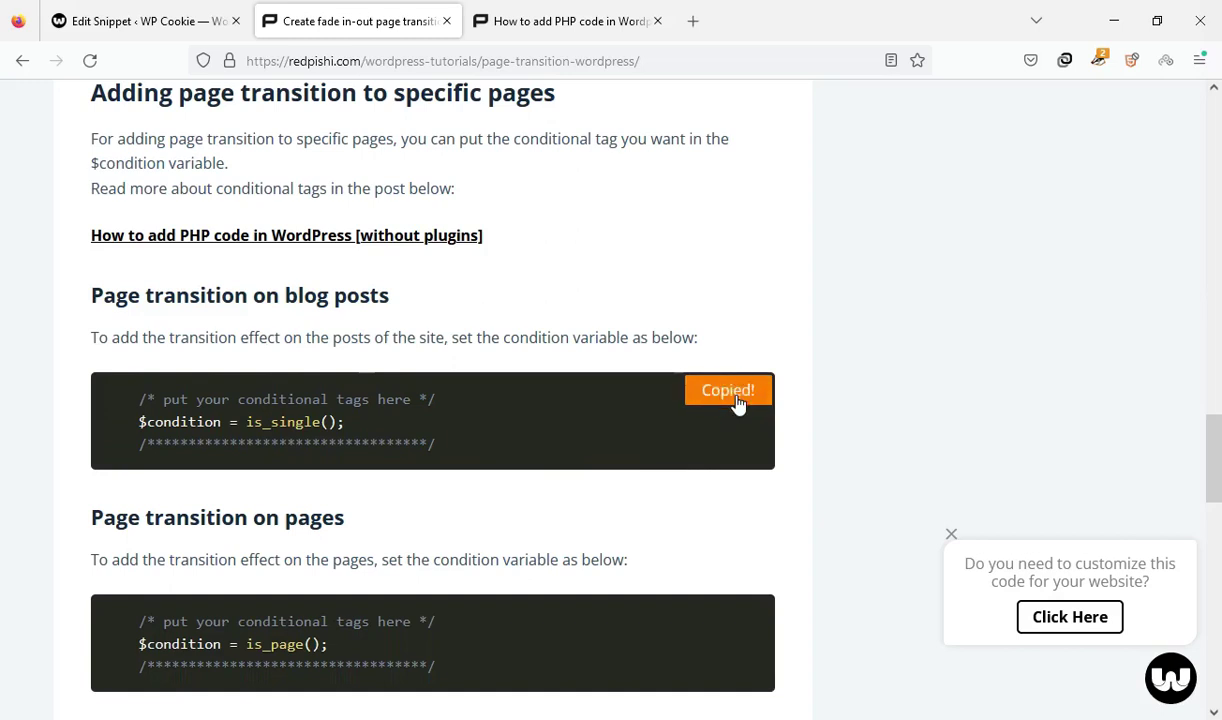
# - Delete the old condition on lines 7–9 of the Page transition snippet
pyautogui.click(180, 22)
pyautogui.scroll(-3, 620, 430)
pyautogui.scroll(-2, 723, 456)
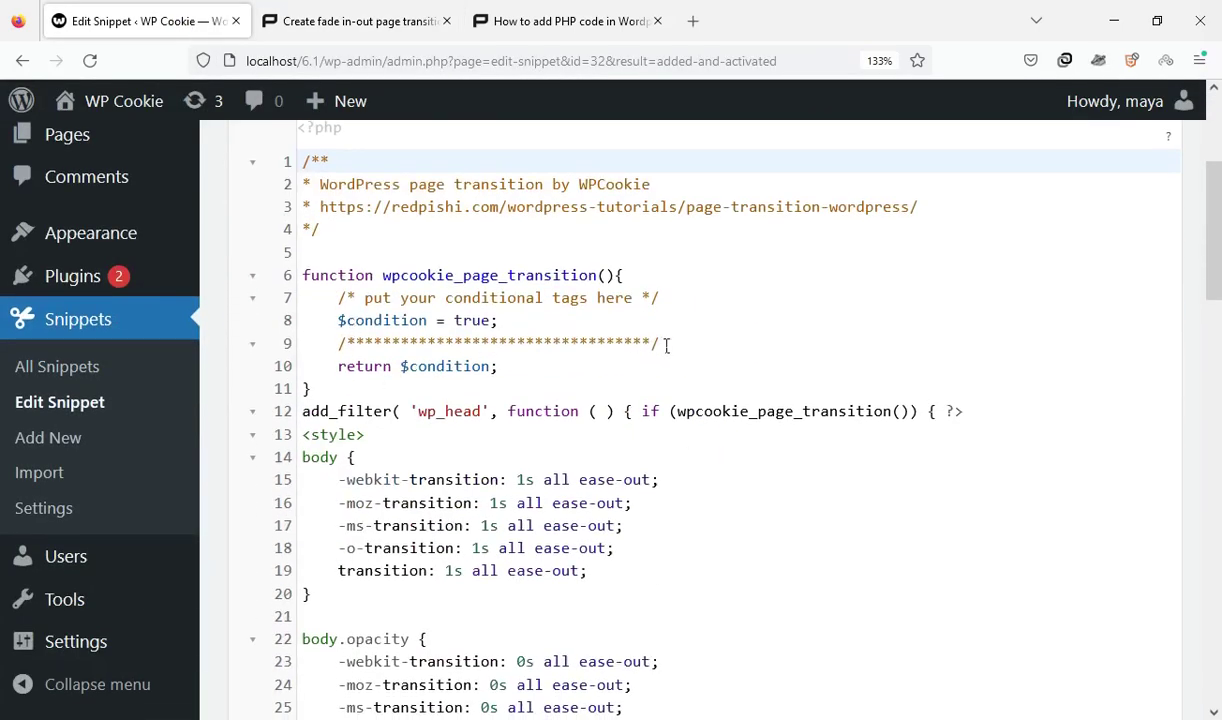
pyautogui.moveTo(684, 348); pyautogui.dragTo(266, 298)
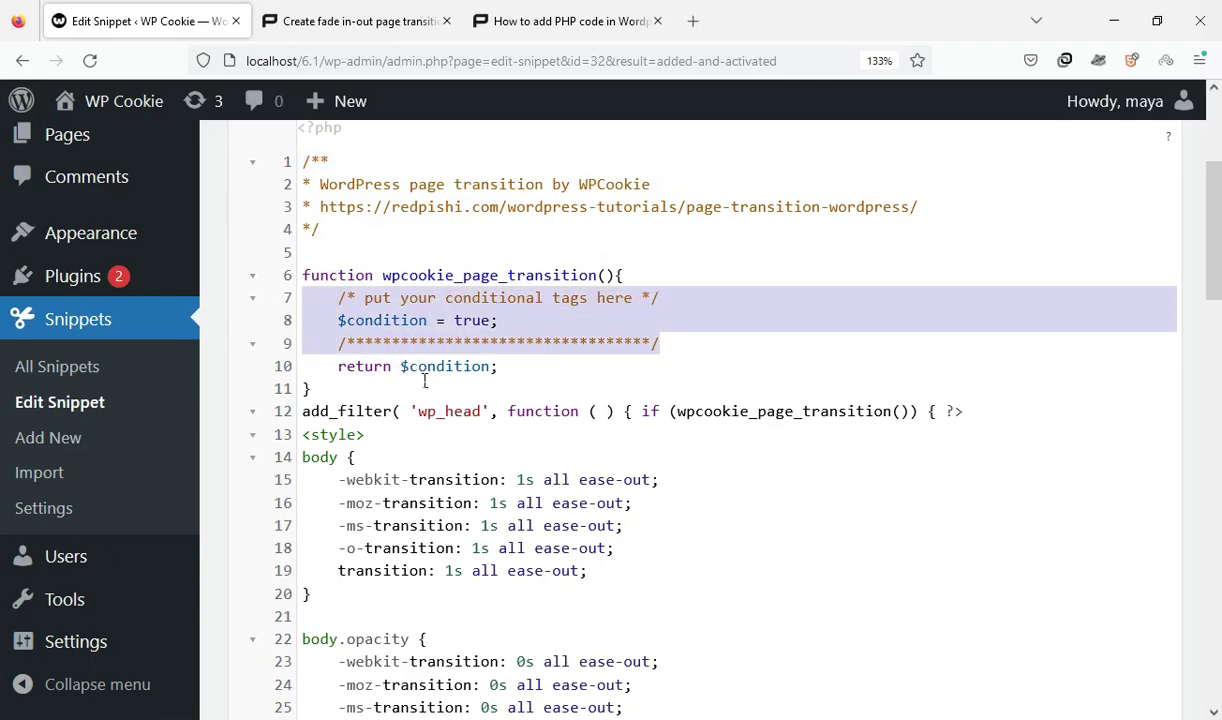
pyautogui.press('Delete')
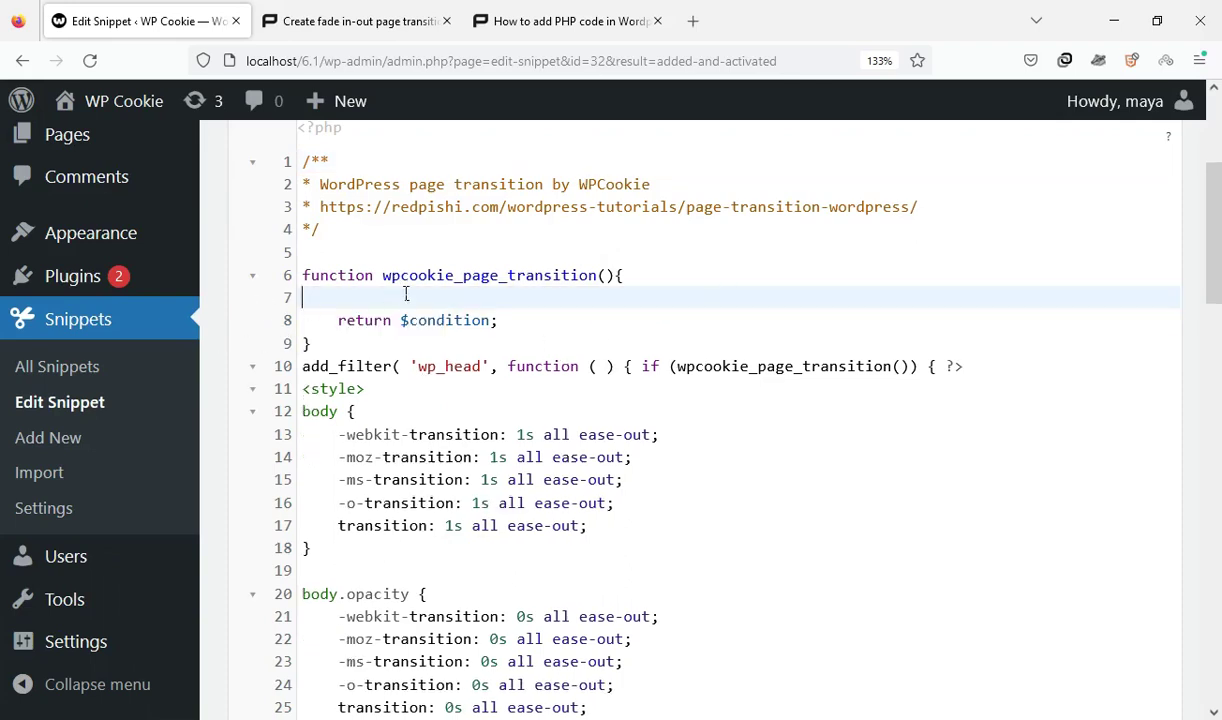
# - Paste the is_single() condition in their place and save the snippet
pyautogui.rightClick(316, 298)
pyautogui.click(405, 432)
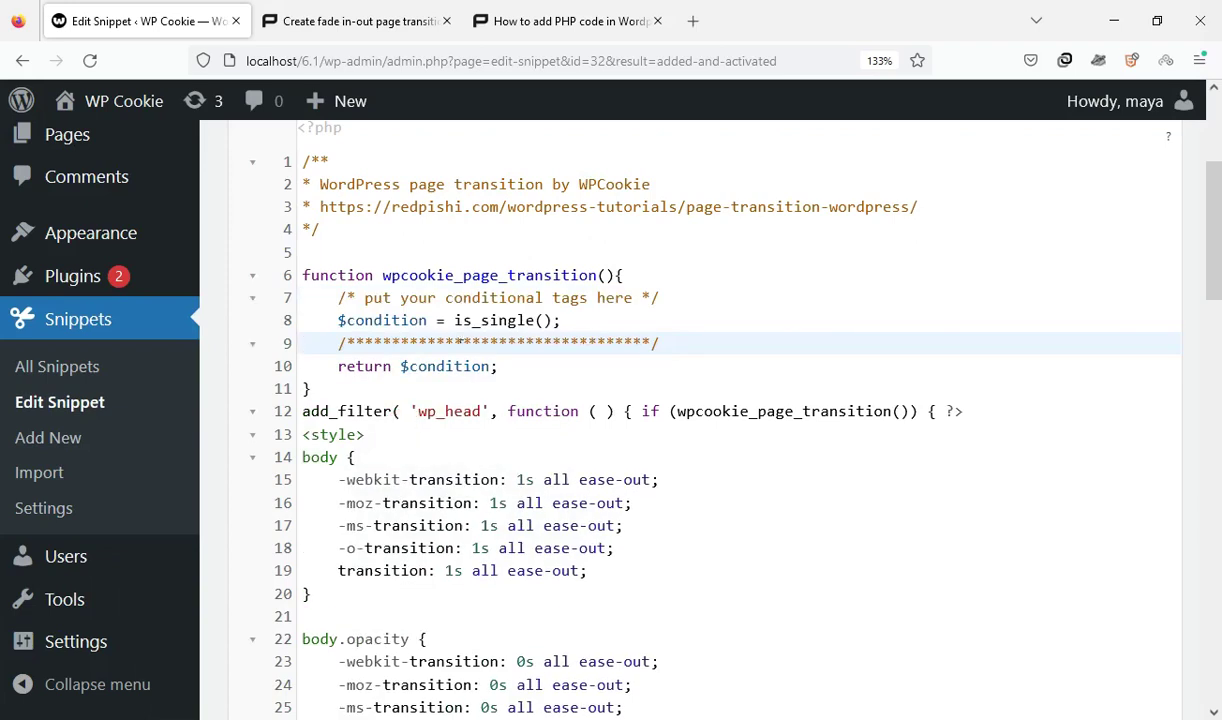
pyautogui.doubleClick(462, 320)
pyautogui.click(570, 342)
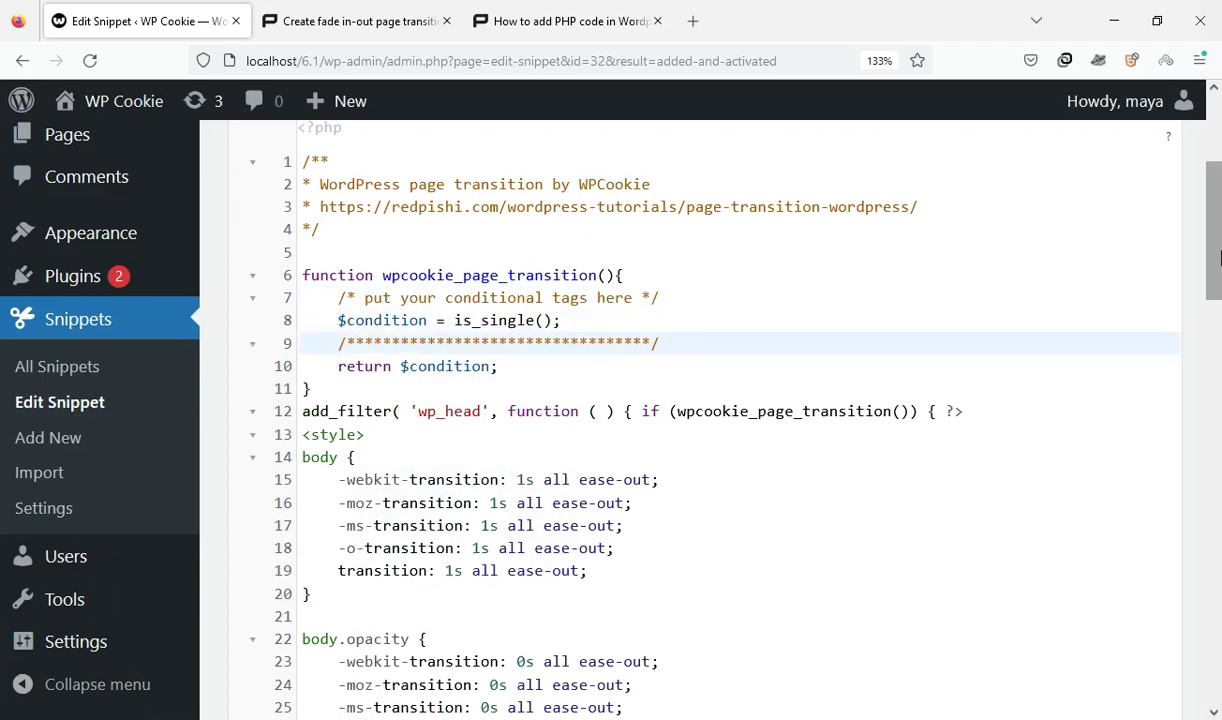
pyautogui.scroll(3, 1218, 200)
pyautogui.click(1050, 276)
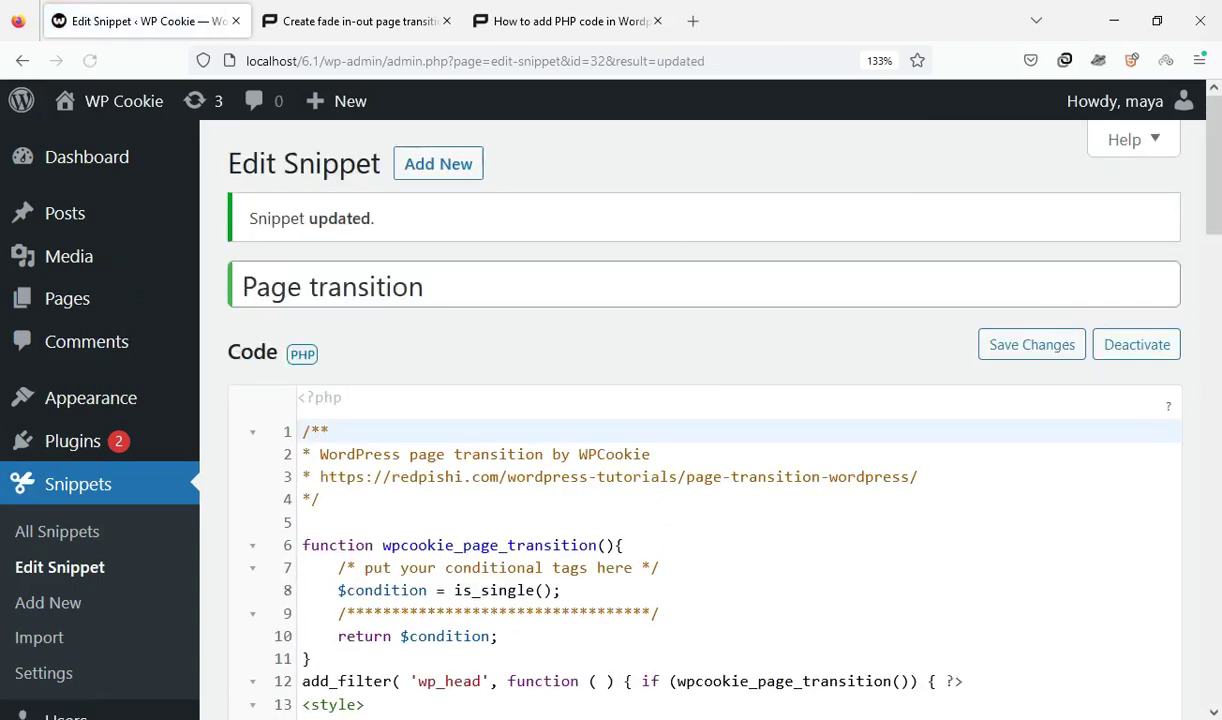
# - In the private window, visit and reload the Blog and Home pages to check for the fade
pyautogui.click(78, 386)
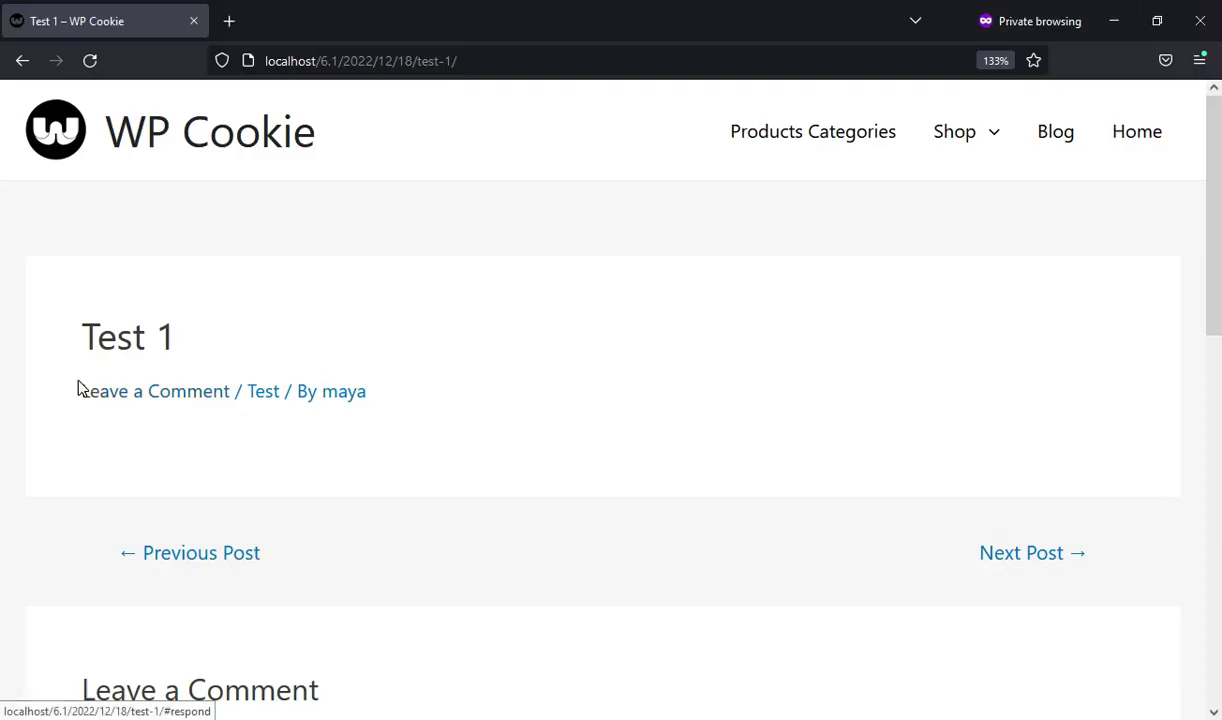
pyautogui.click(1059, 137)
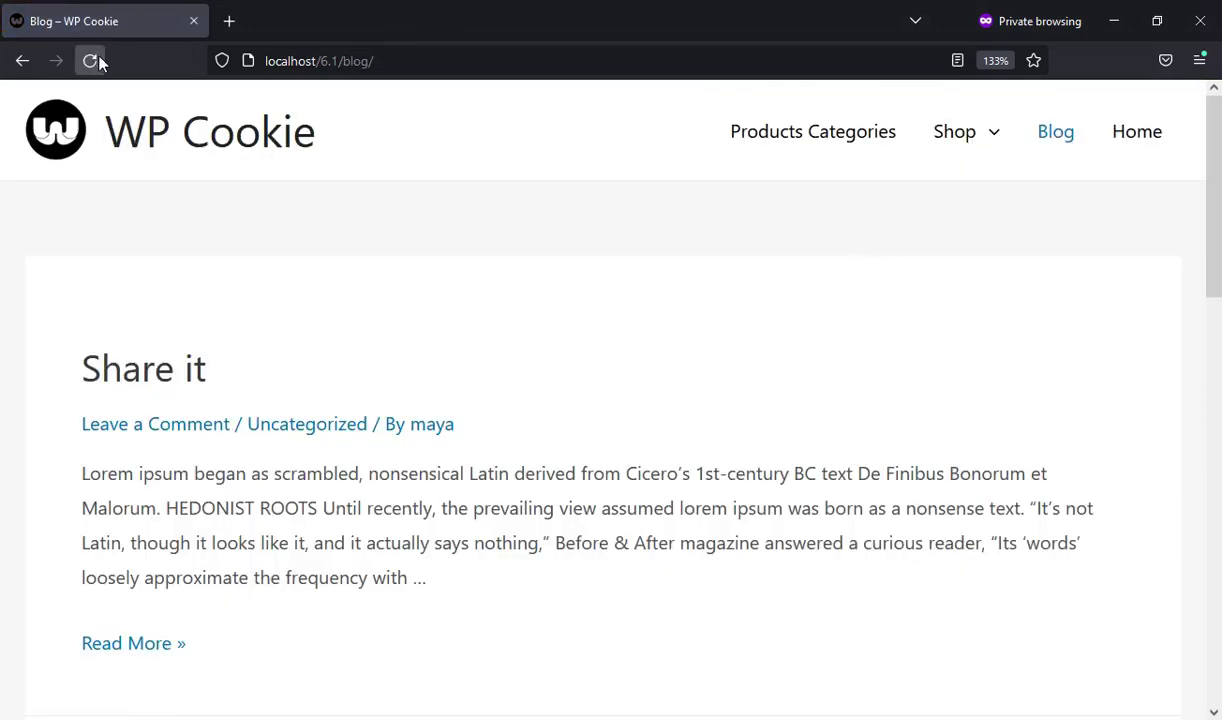
pyautogui.click(92, 61)
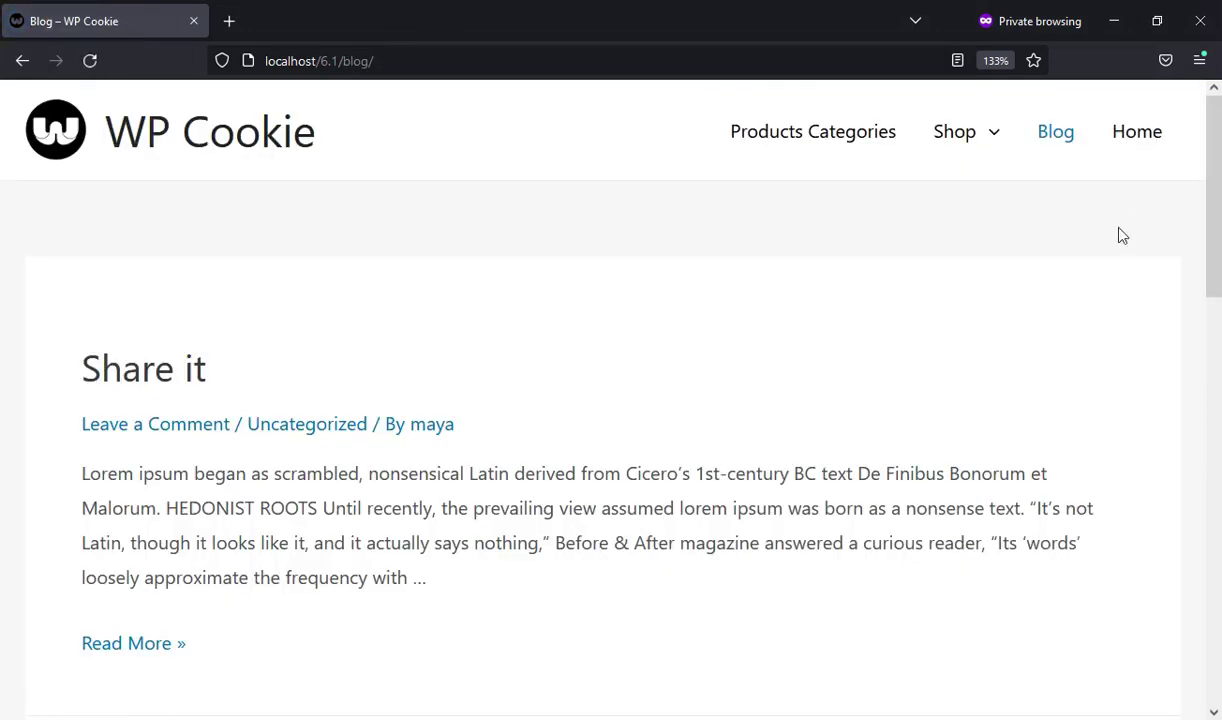
pyautogui.click(1160, 148)
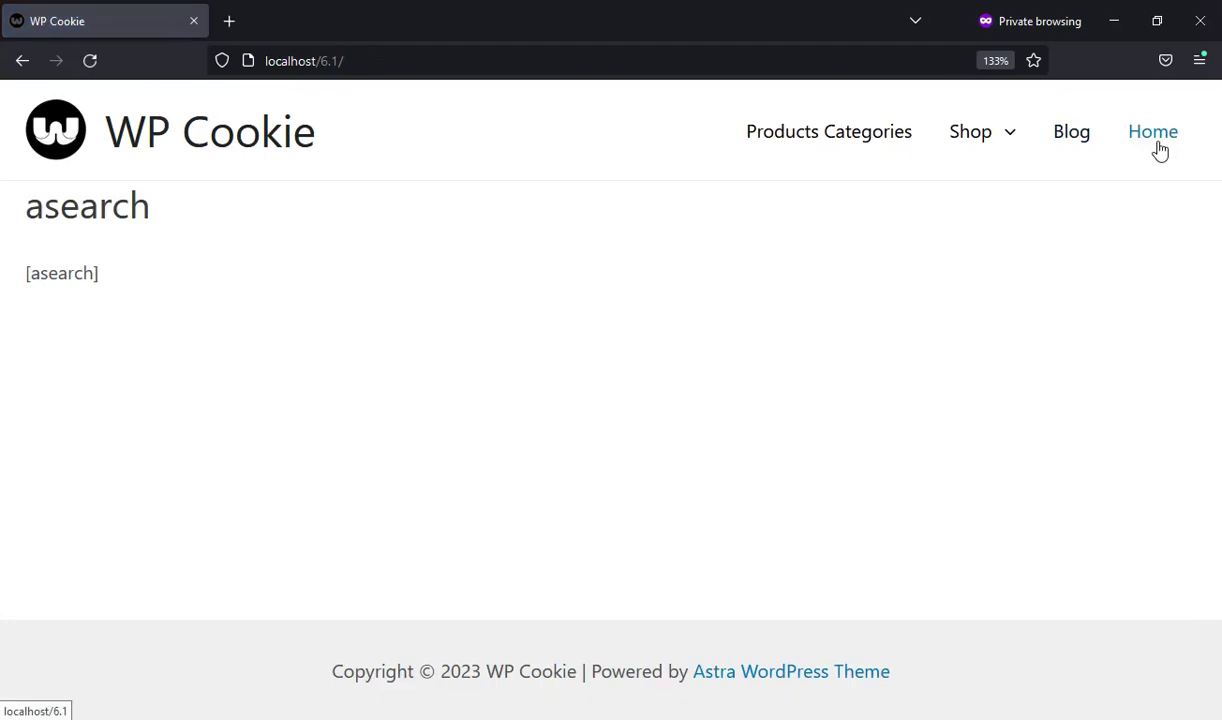
pyautogui.click(1070, 143)
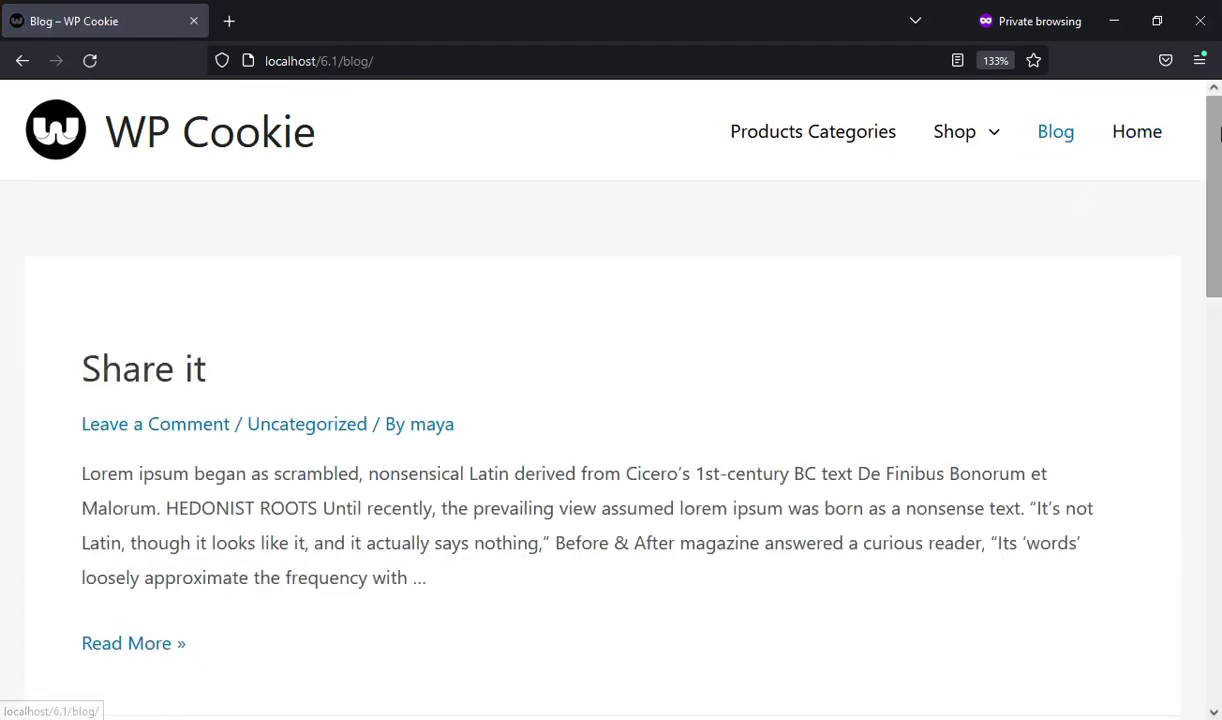
# - Open the Share it post and the previous post, Behzad, to confirm the fade on posts
pyautogui.moveTo(1218, 148); pyautogui.dragTo(1213, 230)
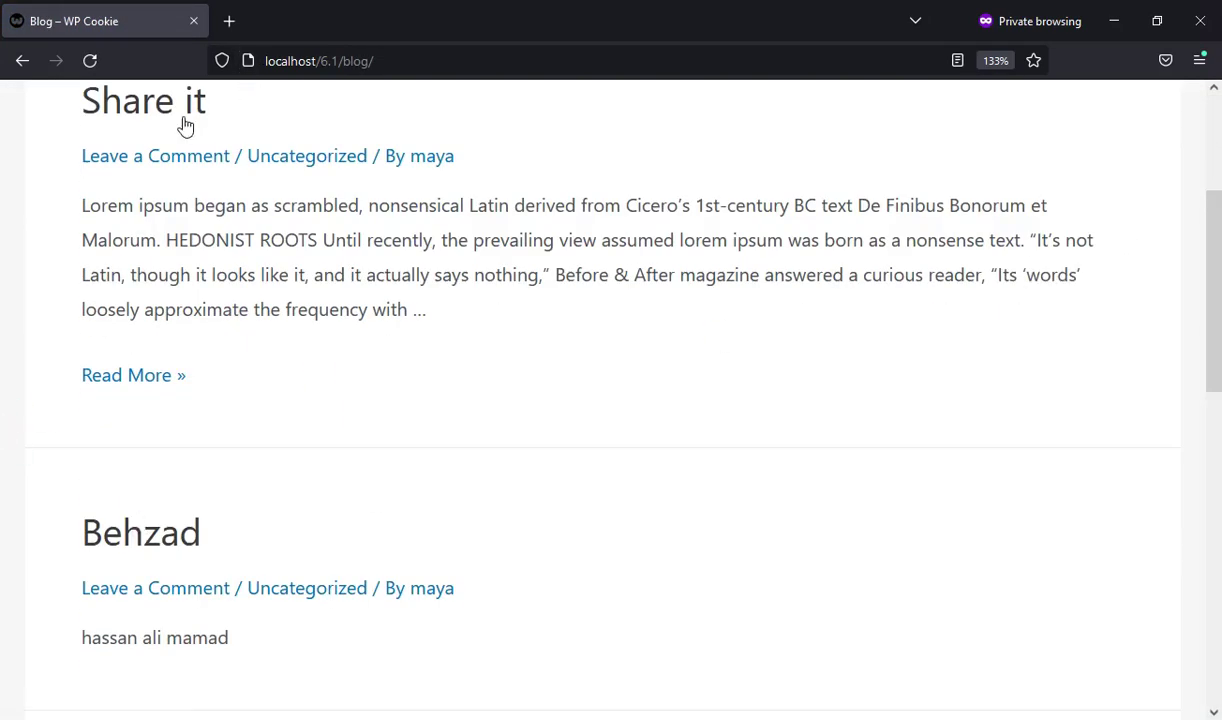
pyautogui.click(338, 227)
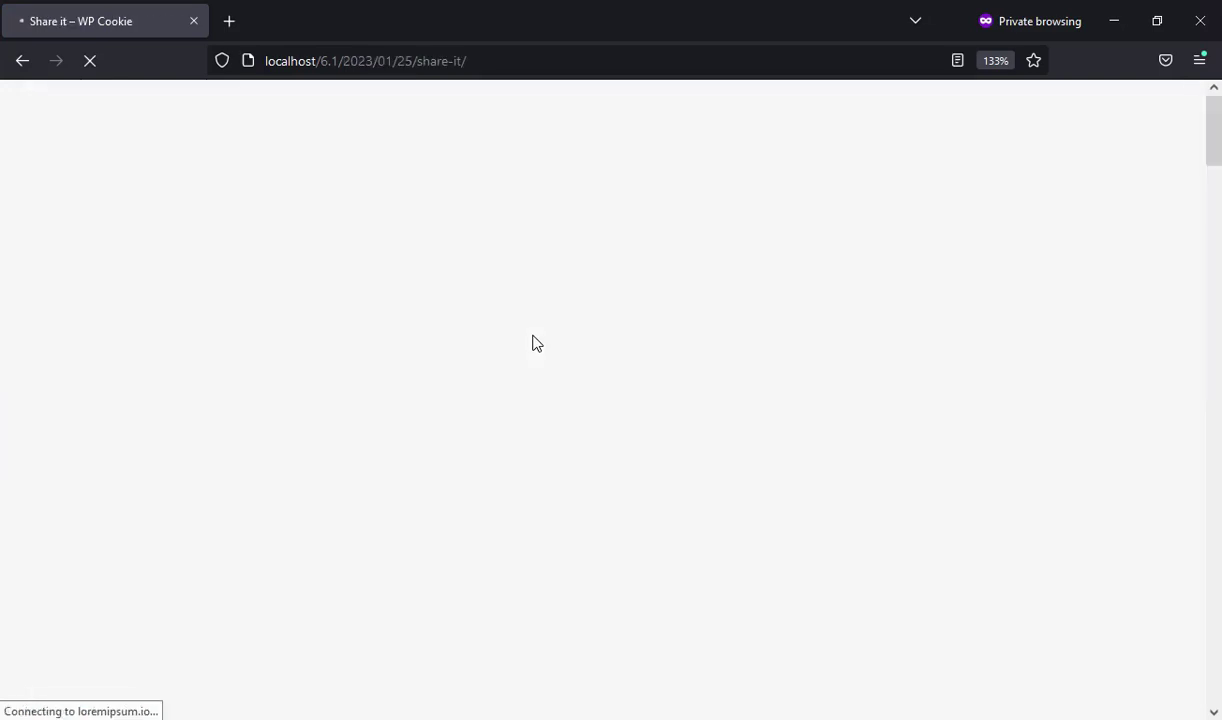
pyautogui.moveTo(1214, 135); pyautogui.dragTo(1218, 619)
pyautogui.click(423, 368)
pyautogui.click(166, 267)
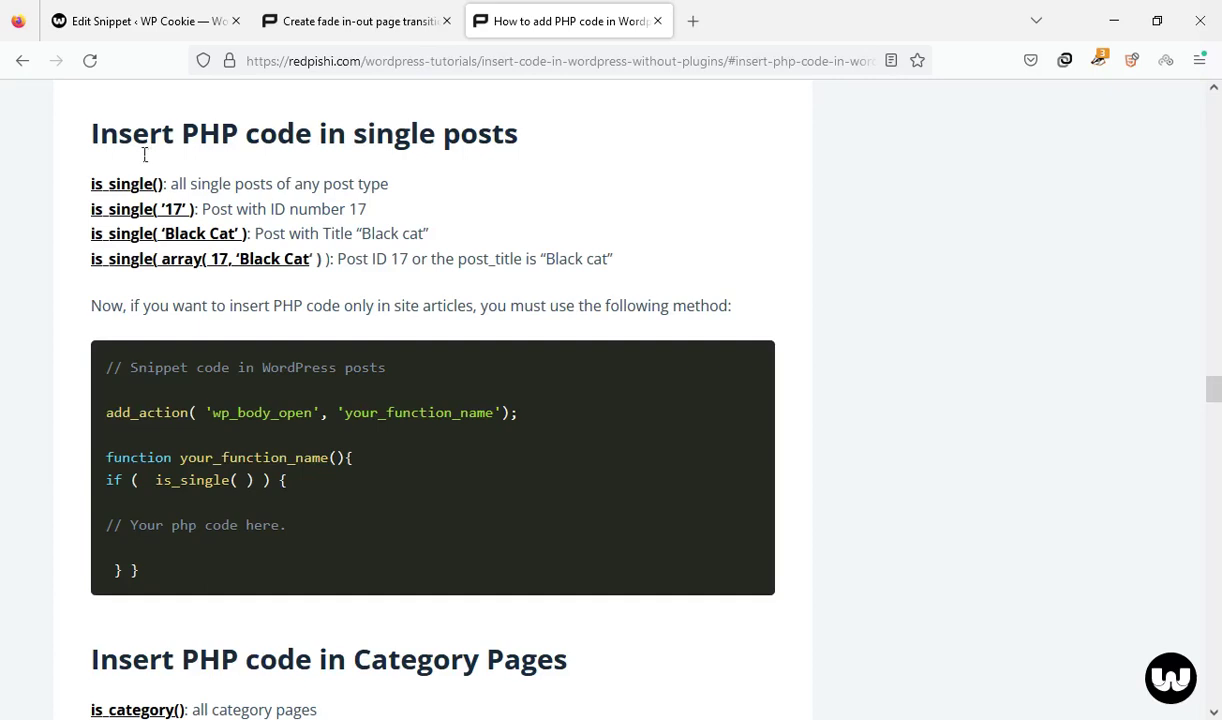
pyautogui.moveTo(131, 135); pyautogui.dragTo(262, 140)
pyautogui.click(150, 183)
pyautogui.moveTo(89, 186); pyautogui.dragTo(130, 190)
pyautogui.click(33, 245)
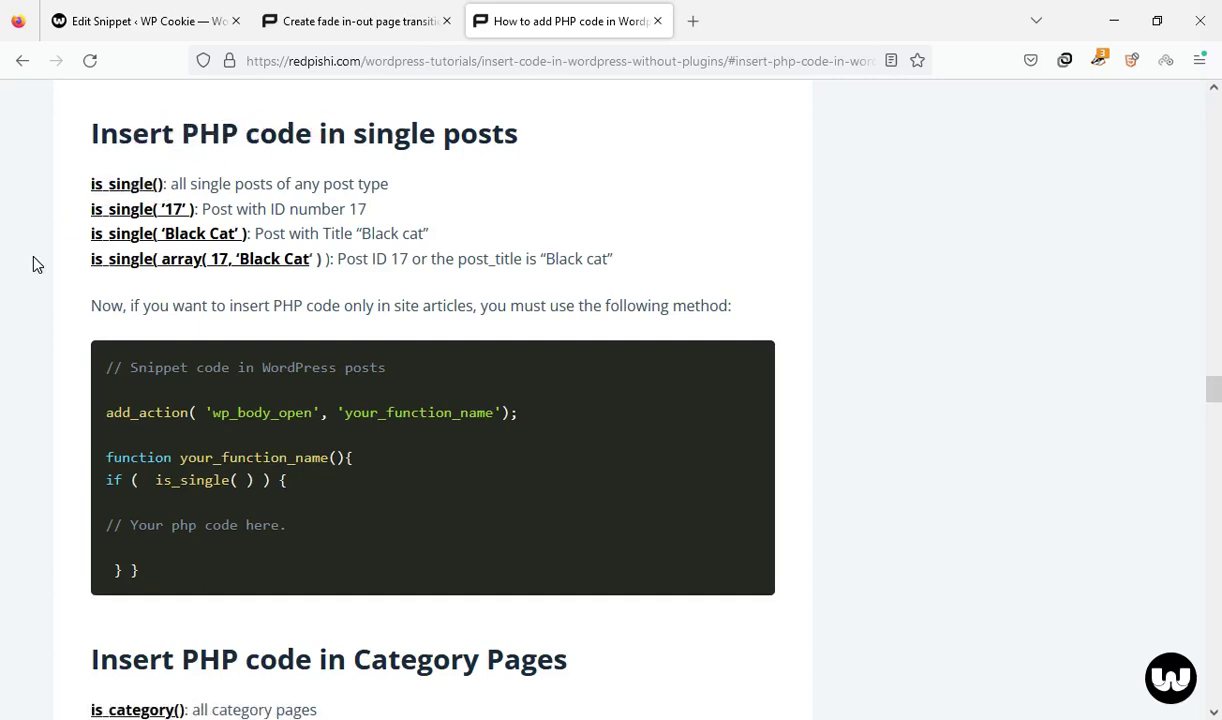